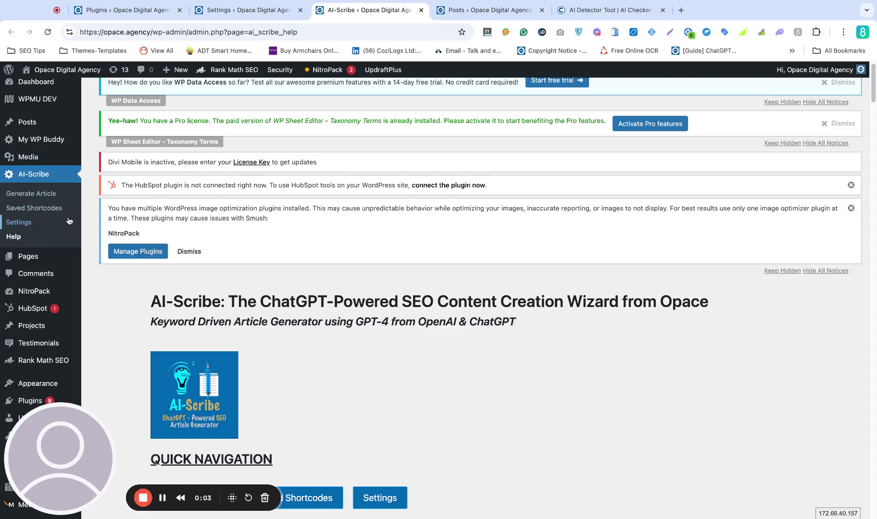
Review AI-Scribe's AI Engine settings: model gpt-4o-mini, temperature 0.5, penalties 0.2.
{"action": "left_click", "coordinate": [53, 195]}
{"action": "left_click", "coordinate": [255, 9]}
{"action": "scroll", "coordinate": [571, 114], "scroll_direction": "down", "scroll_amount": 3}
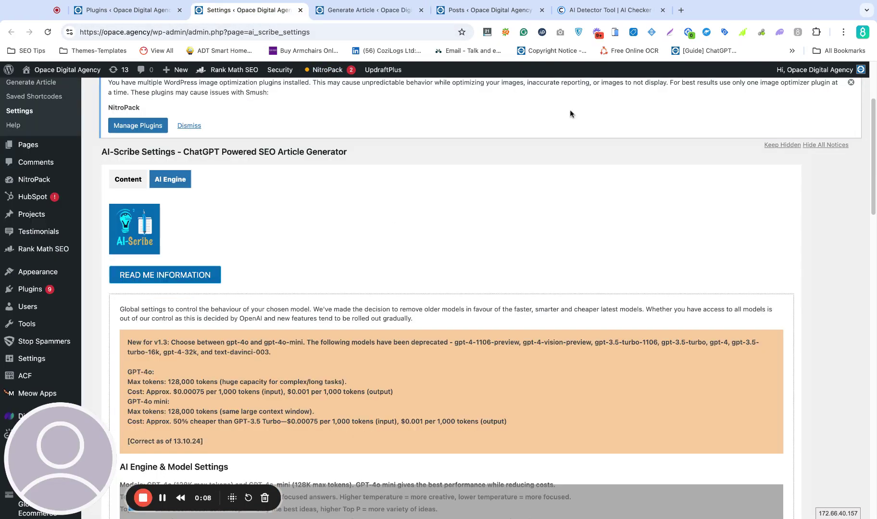
{"action": "scroll", "coordinate": [589, 243], "scroll_direction": "down", "scroll_amount": 3}
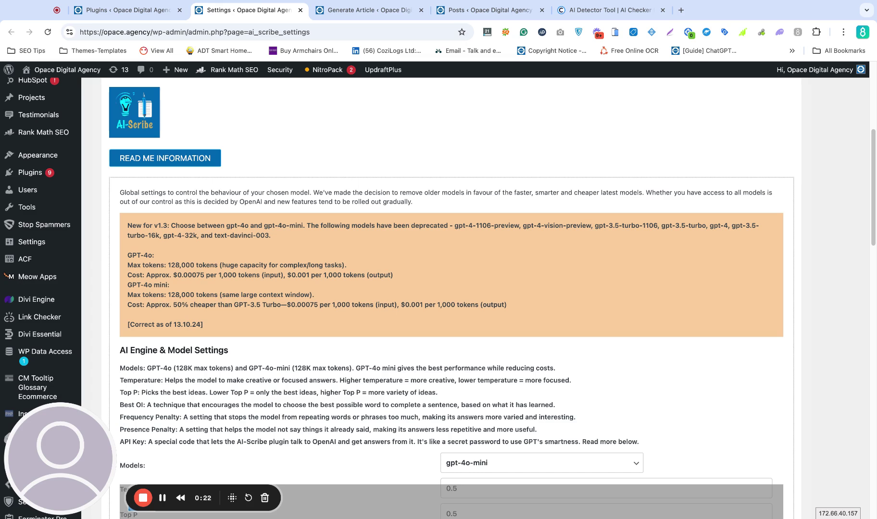
{"action": "scroll", "coordinate": [519, 281], "scroll_direction": "down", "scroll_amount": 5}
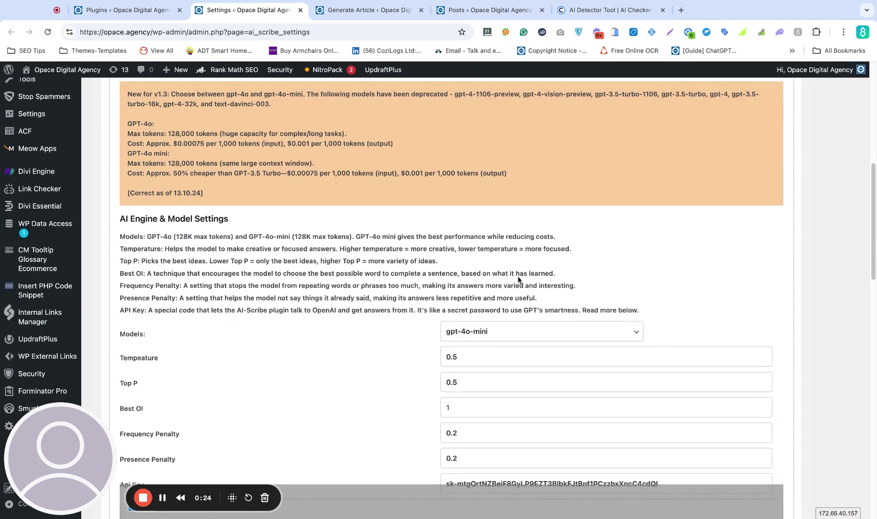
{"action": "left_click", "coordinate": [508, 297]}
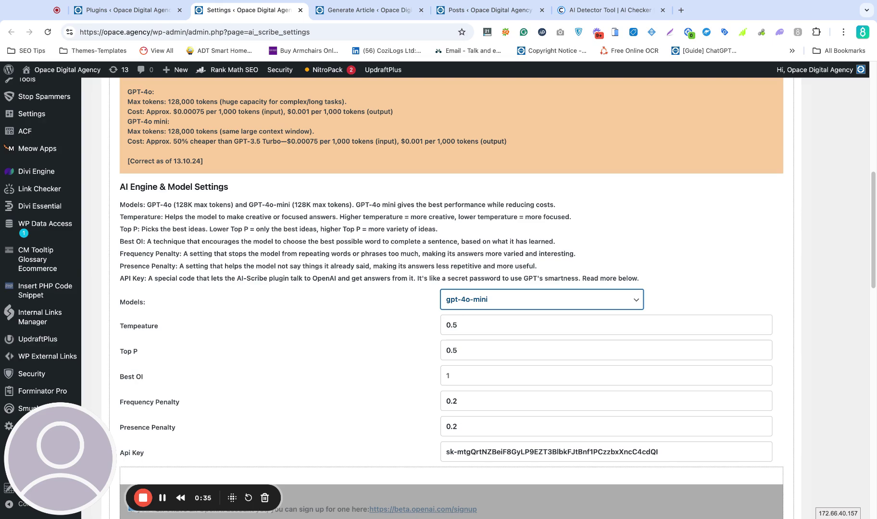
{"action": "scroll", "coordinate": [452, 288], "scroll_direction": "down", "scroll_amount": 5}
{"action": "scroll", "coordinate": [452, 288], "scroll_direction": "up", "scroll_amount": 15}
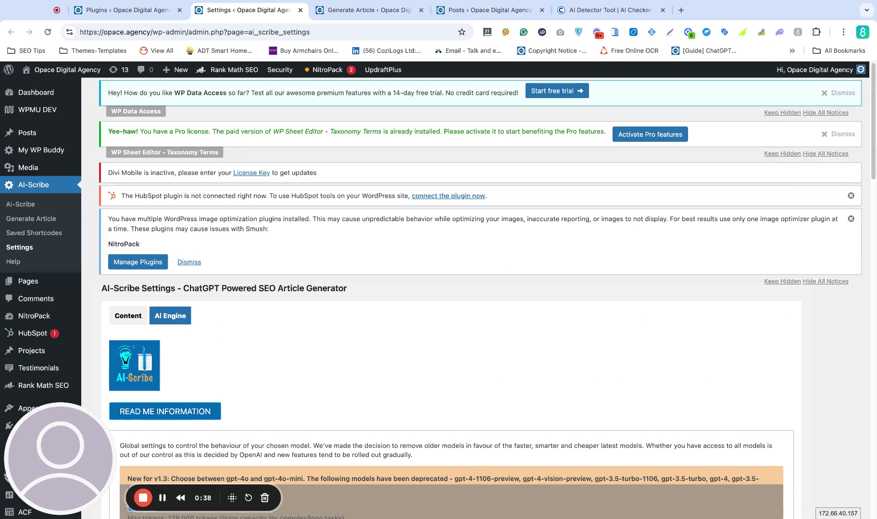
{"action": "scroll", "coordinate": [438, 298], "scroll_direction": "down", "scroll_amount": 6}
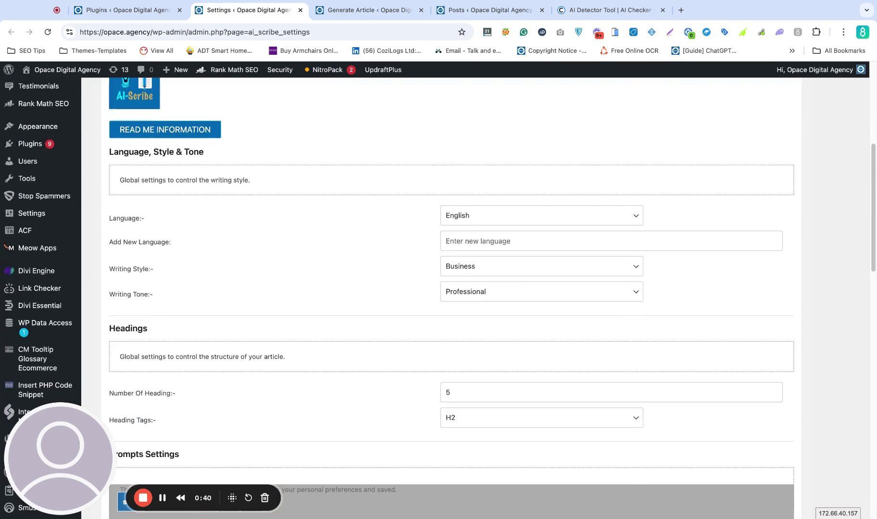
{"action": "scroll", "coordinate": [452, 298], "scroll_direction": "down", "scroll_amount": 20}
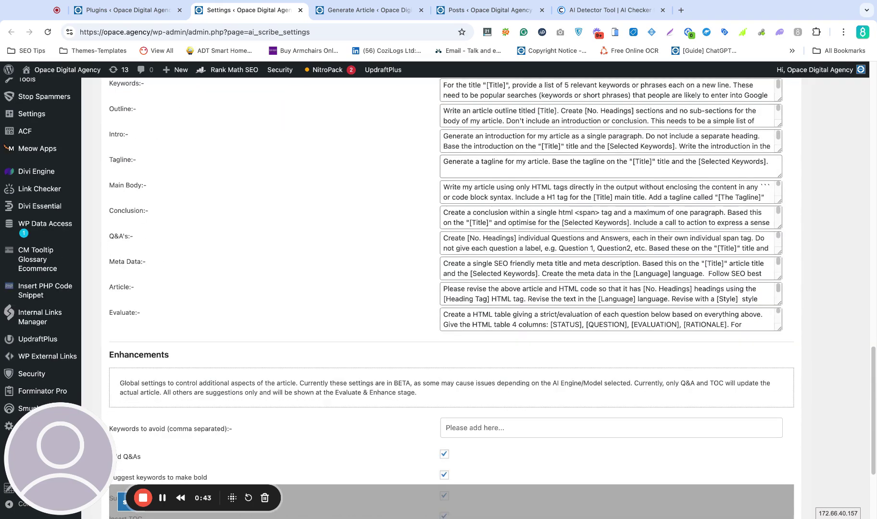
{"action": "scroll", "coordinate": [854, 366], "scroll_direction": "up", "scroll_amount": 3}
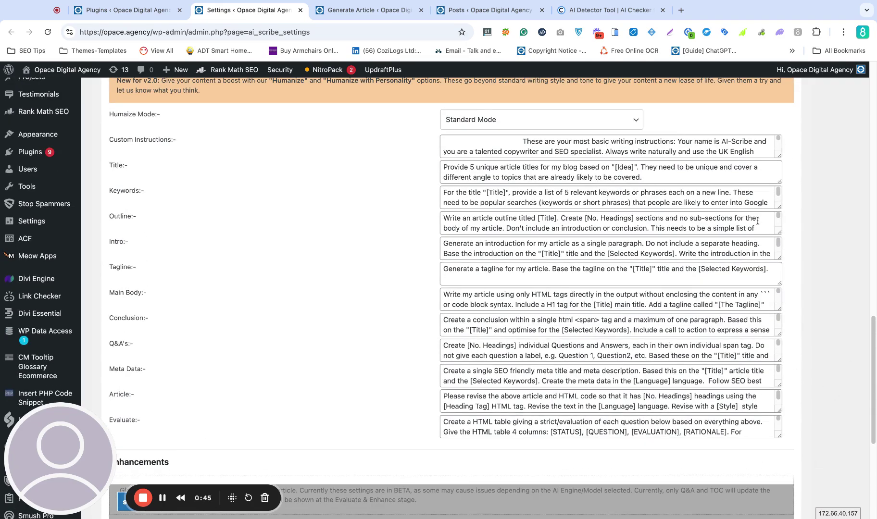
{"action": "scroll", "coordinate": [722, 183], "scroll_direction": "up", "scroll_amount": 1}
{"action": "left_click", "coordinate": [589, 140]}
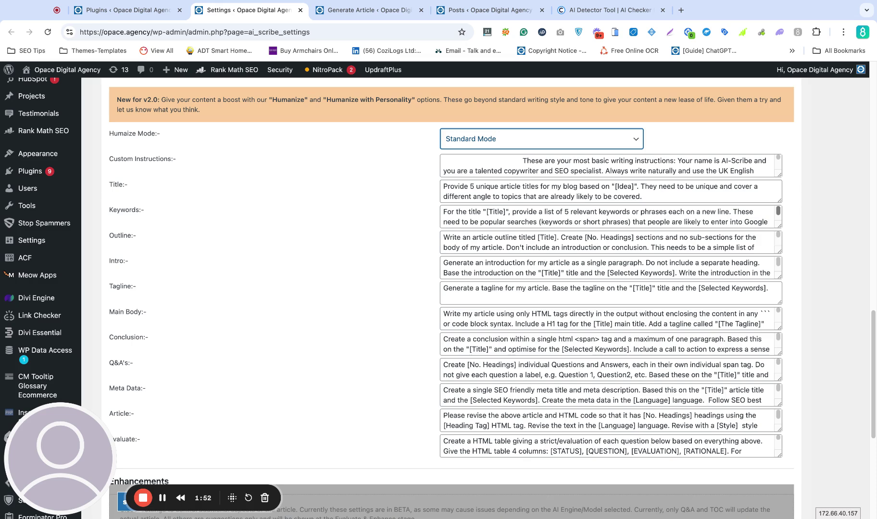
Set the AI-Scribe writing style to Creative and the writing tone to Funny.
{"action": "scroll", "coordinate": [451, 298], "scroll_direction": "up", "scroll_amount": 10}
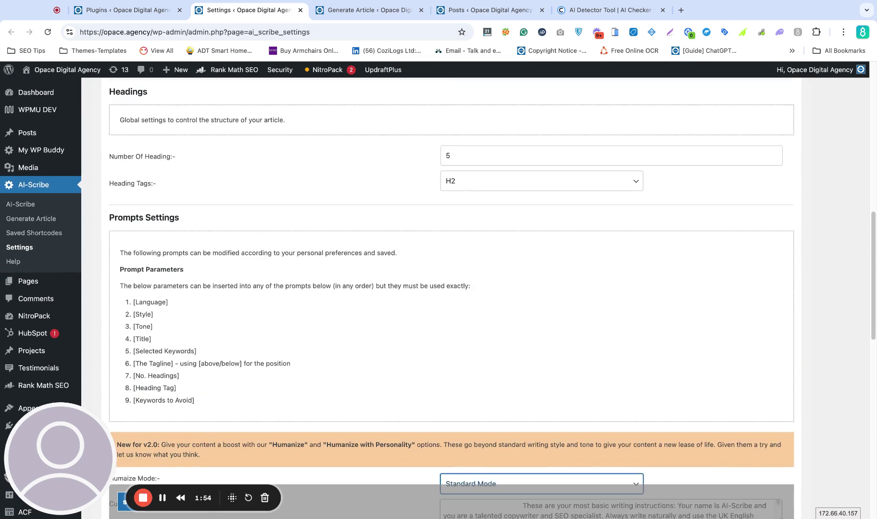
{"action": "scroll", "coordinate": [481, 269], "scroll_direction": "up", "scroll_amount": 2}
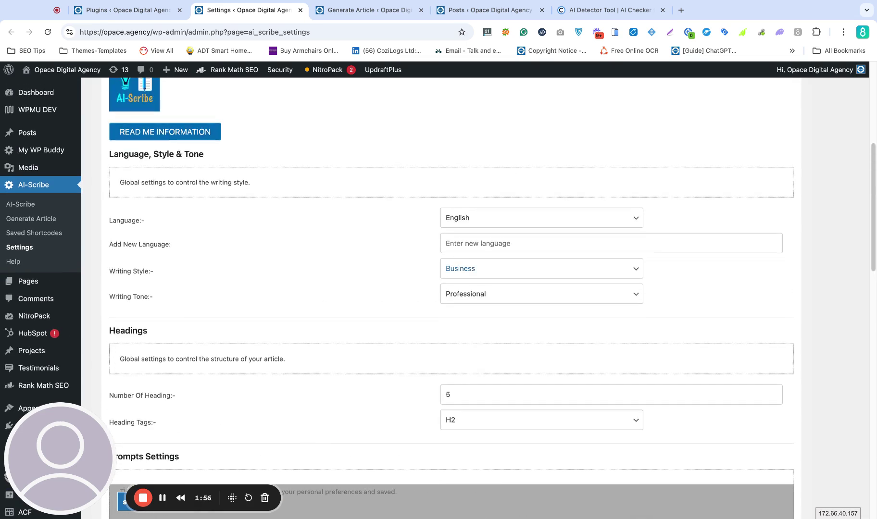
{"action": "left_click", "coordinate": [481, 268]}
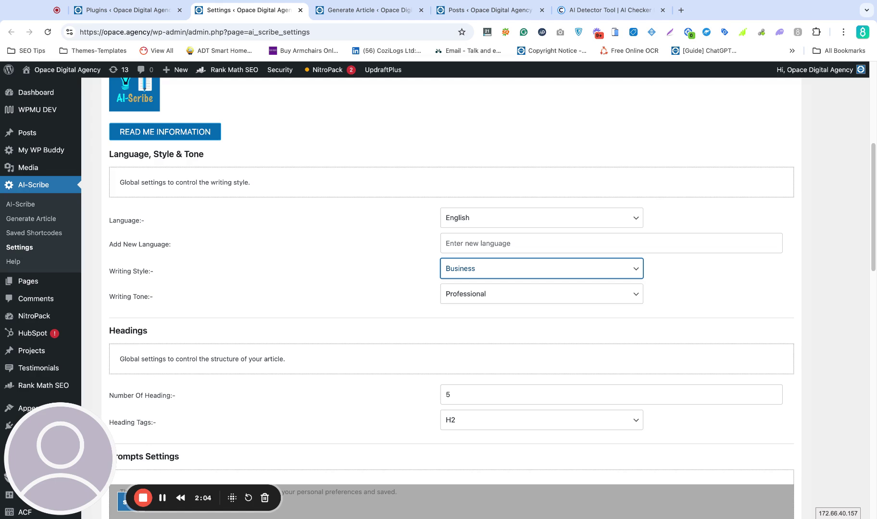
{"action": "left_click", "coordinate": [478, 279]}
{"action": "left_click", "coordinate": [477, 299]}
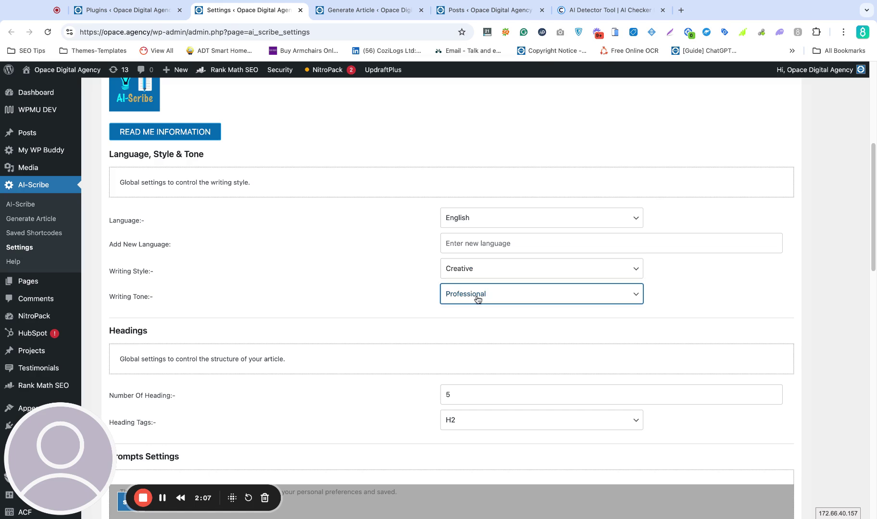
{"action": "key", "text": "f"}
{"action": "key", "text": "shift+Tab"}
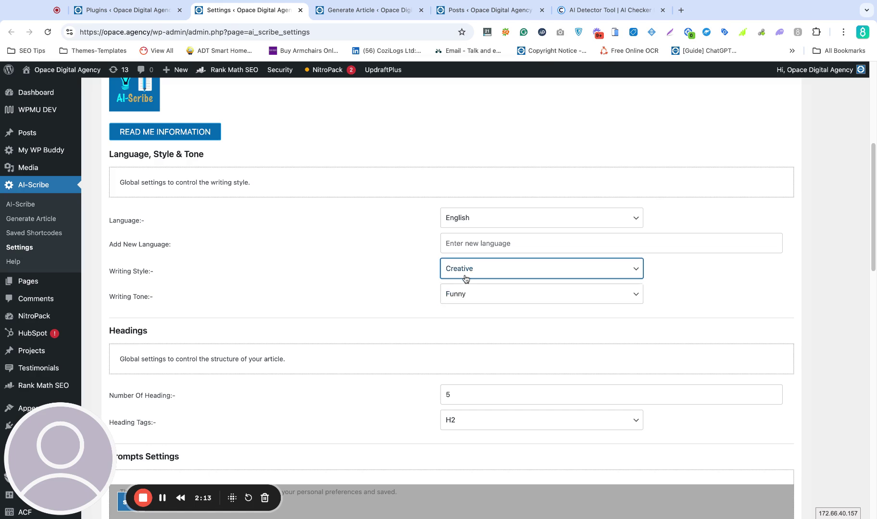
Switch Humanize Mode to Humanize with Personality and save the settings.
{"action": "scroll", "coordinate": [430, 308], "scroll_direction": "down", "scroll_amount": 10}
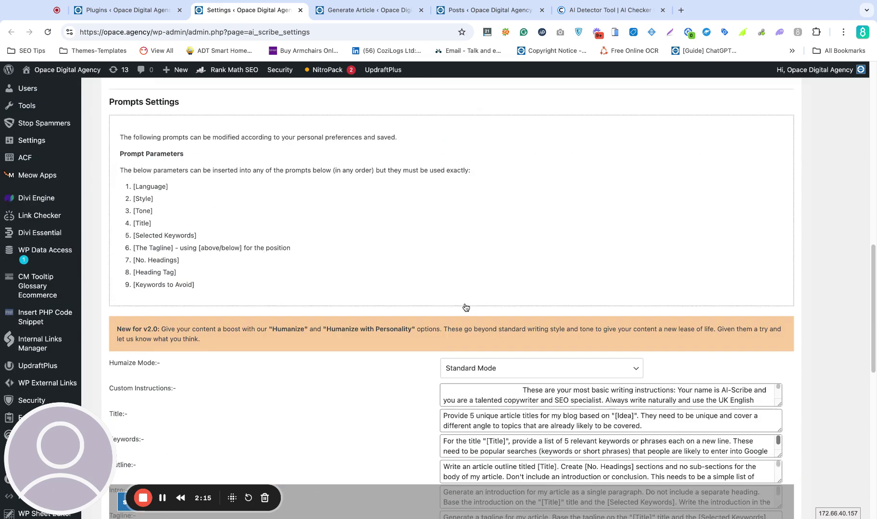
{"action": "left_click", "coordinate": [480, 340]}
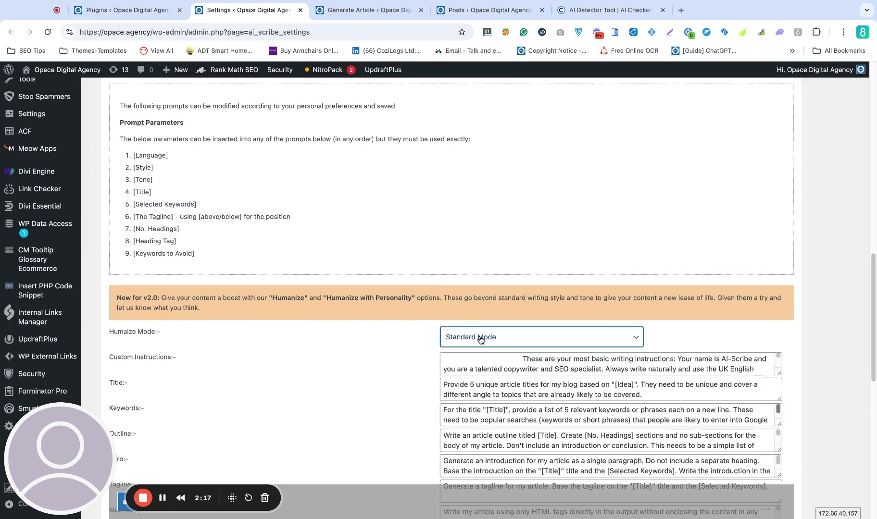
{"action": "key", "text": "Down"}
{"action": "key", "text": "Down"}
{"action": "scroll", "coordinate": [345, 414], "scroll_direction": "down", "scroll_amount": 7}
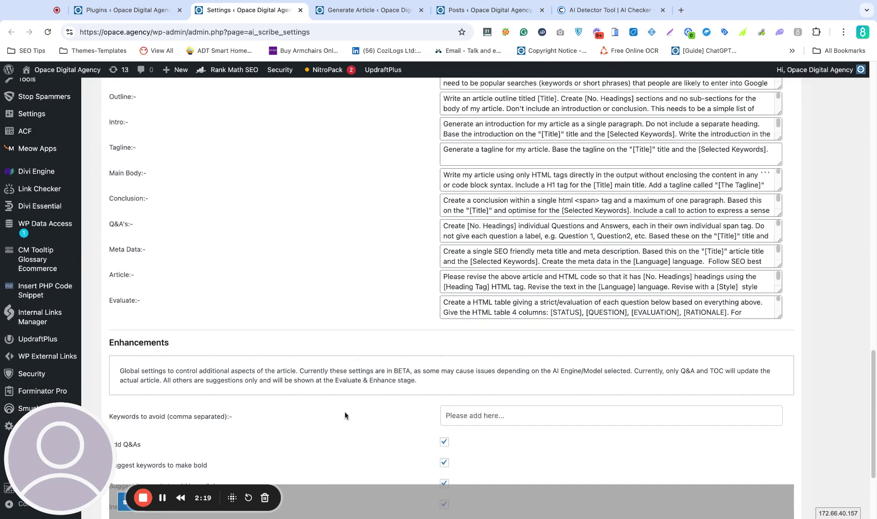
{"action": "scroll", "coordinate": [344, 415], "scroll_direction": "down", "scroll_amount": 3}
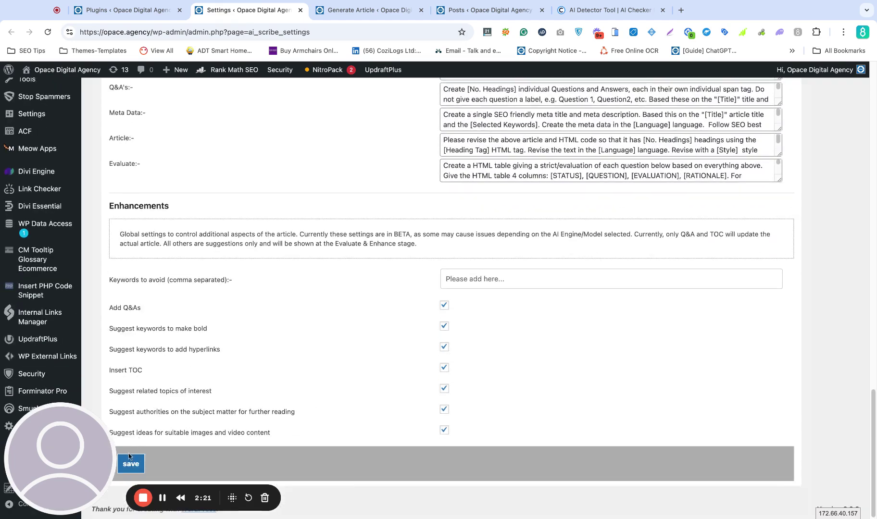
{"action": "left_click", "coordinate": [130, 461]}
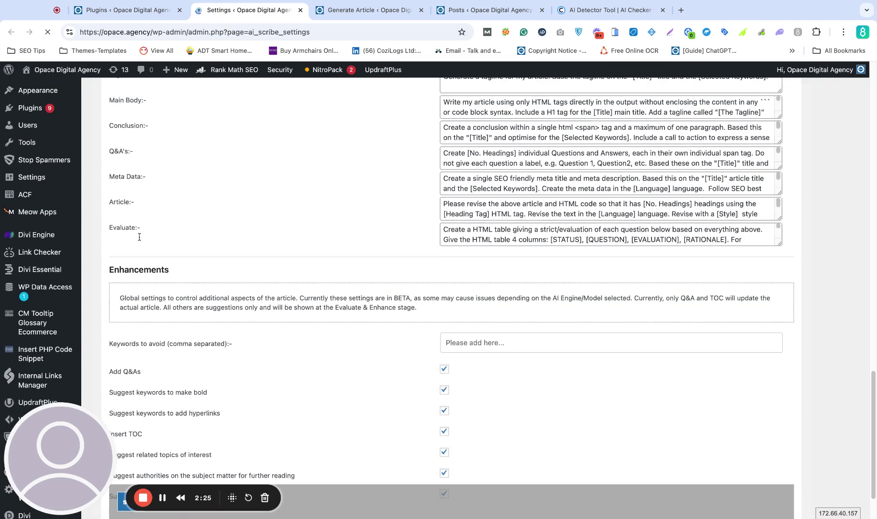
{"action": "scroll", "coordinate": [139, 237], "scroll_direction": "up", "scroll_amount": 20}
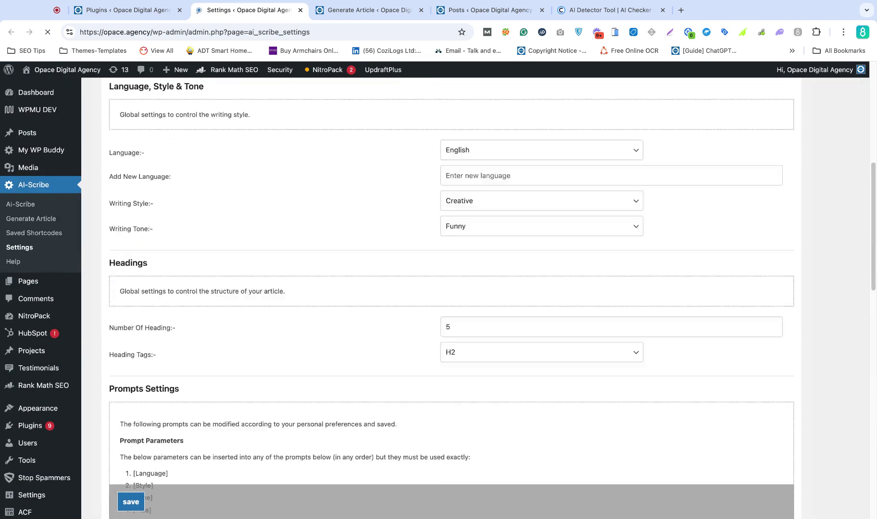
{"action": "scroll", "coordinate": [439, 235], "scroll_direction": "down", "scroll_amount": 15}
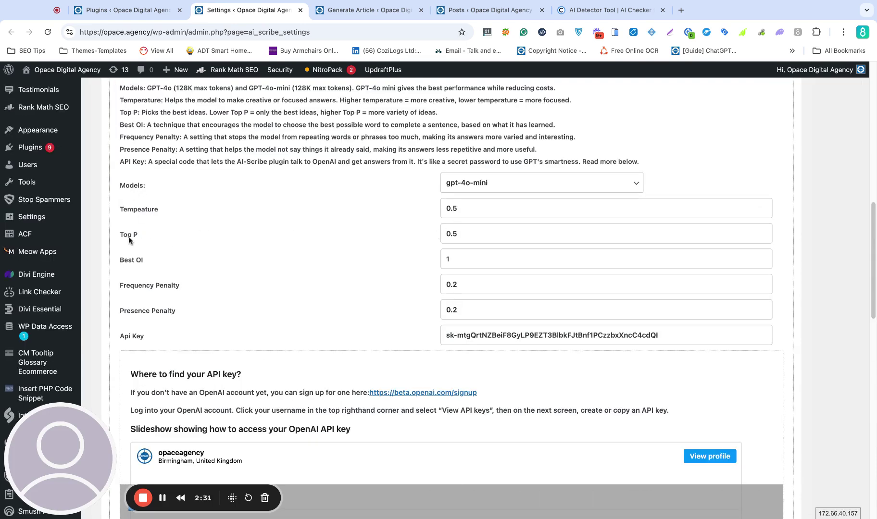
{"action": "scroll", "coordinate": [371, 241], "scroll_direction": "up", "scroll_amount": 4}
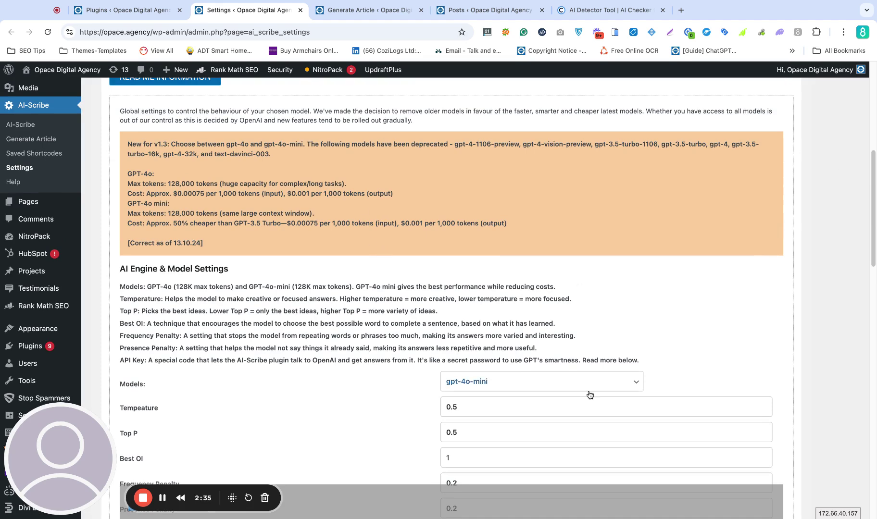
Generate article title ideas from the idea 'ai' on the Generate Article page.
{"action": "left_click", "coordinate": [337, 10]}
{"action": "scroll", "coordinate": [407, 210], "scroll_direction": "down", "scroll_amount": 1}
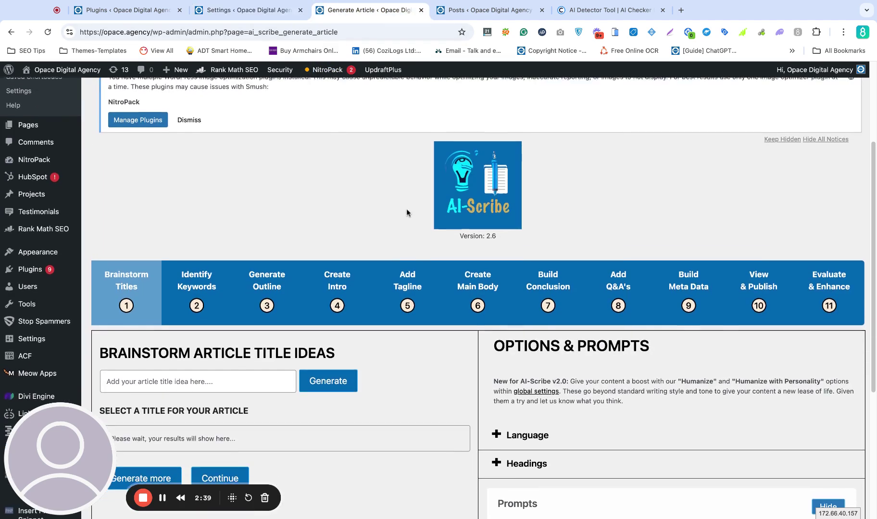
{"action": "scroll", "coordinate": [508, 84], "scroll_direction": "down", "scroll_amount": 3}
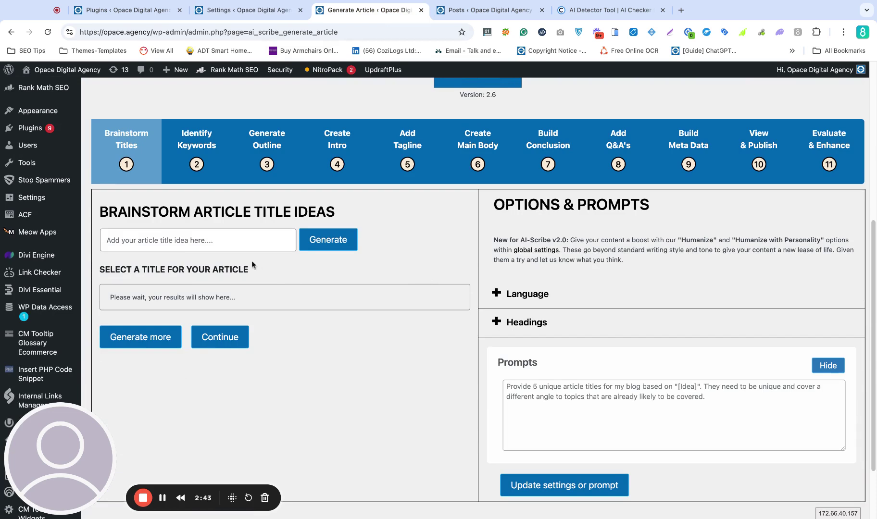
{"action": "left_click", "coordinate": [196, 237]}
{"action": "type", "text": "ai"}
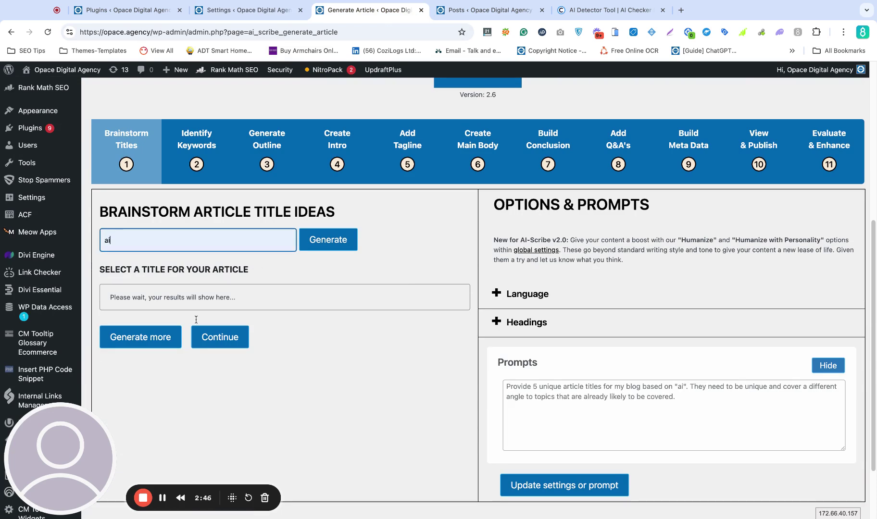
{"action": "left_click", "coordinate": [330, 240]}
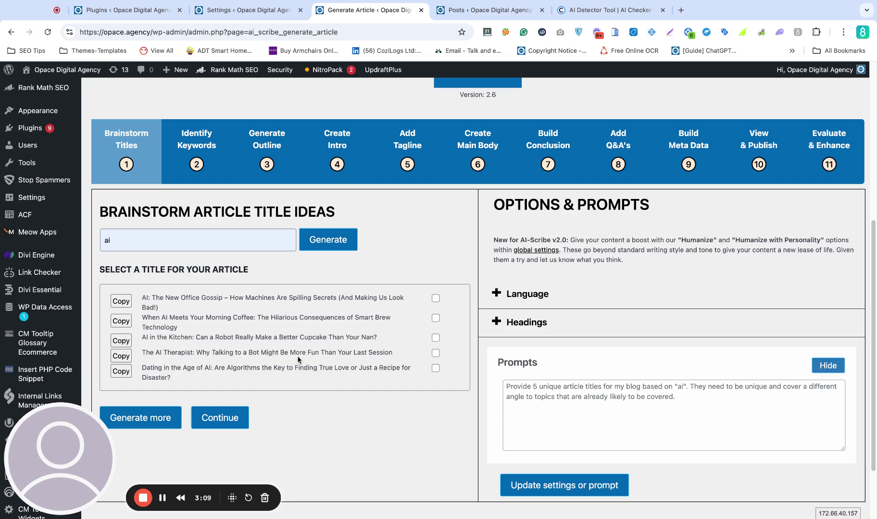
Pick 'The AI Therapist' title and tick the AI Therapist, Therapy Alternatives and Digital Therapy Solutions keywords.
{"action": "left_click", "coordinate": [435, 354]}
{"action": "left_click", "coordinate": [244, 419]}
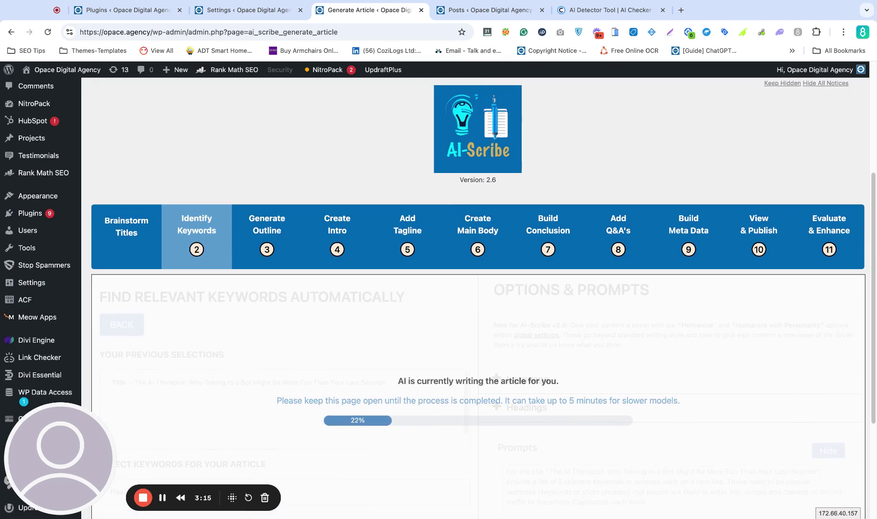
{"action": "scroll", "coordinate": [244, 180], "scroll_direction": "down", "scroll_amount": 5}
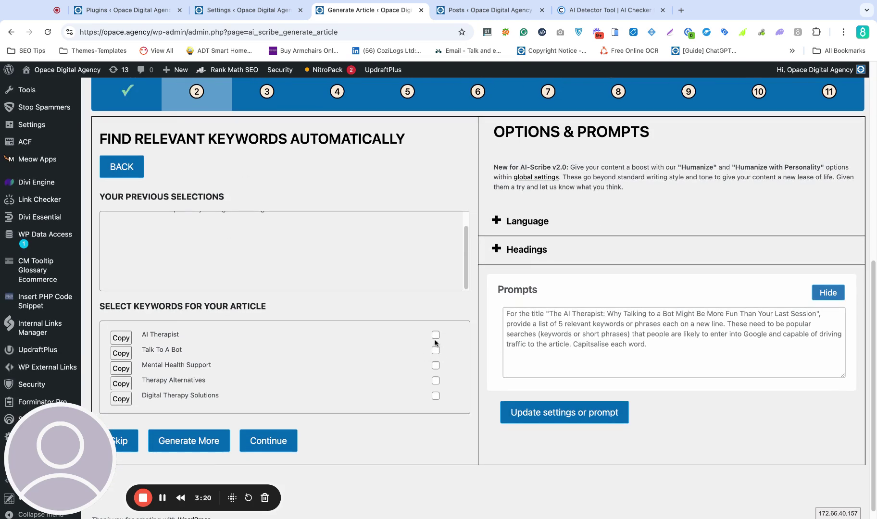
{"action": "left_click", "coordinate": [435, 336]}
{"action": "left_click", "coordinate": [436, 396]}
{"action": "left_click", "coordinate": [435, 380]}
{"action": "left_click", "coordinate": [269, 441]}
Accept the outline, the introduction and the 'Chatting with Bots…' tagline placed below the intro.
{"action": "scroll", "coordinate": [709, 285], "scroll_direction": "down", "scroll_amount": 3}
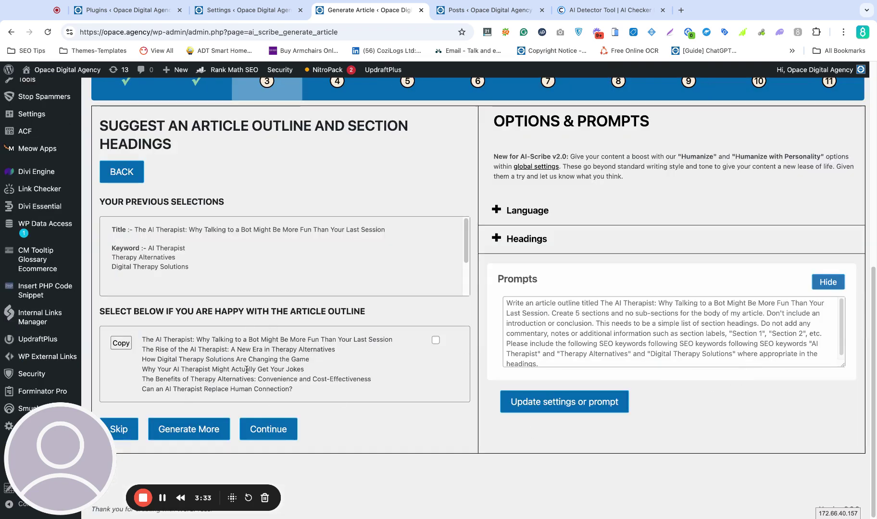
{"action": "left_click", "coordinate": [436, 340]}
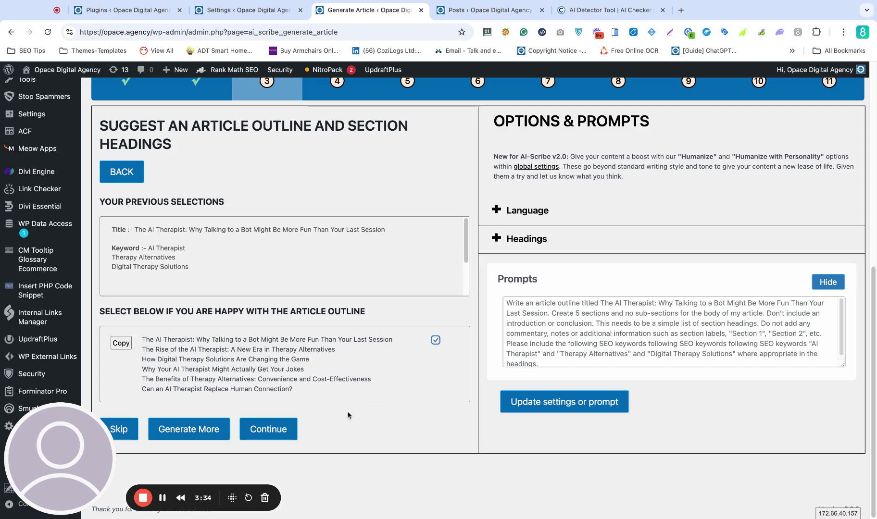
{"action": "left_click", "coordinate": [287, 441]}
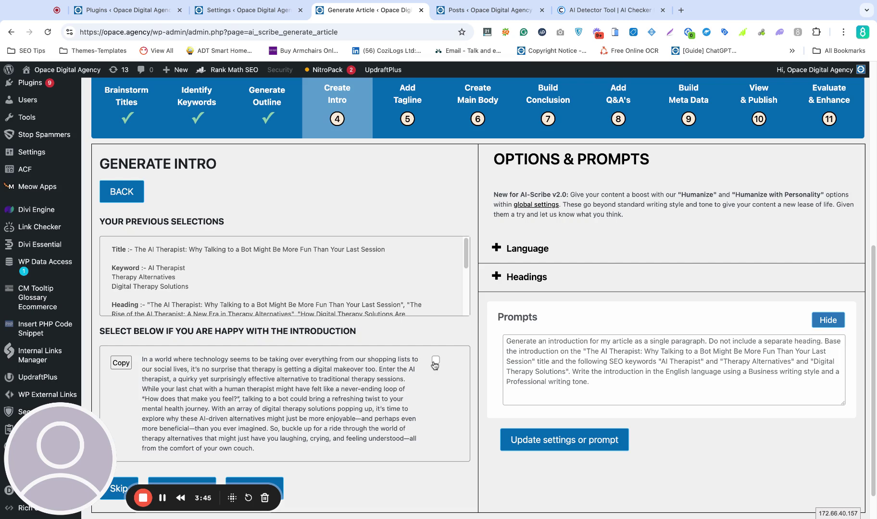
{"action": "left_click", "coordinate": [435, 362]}
{"action": "left_click", "coordinate": [255, 455]}
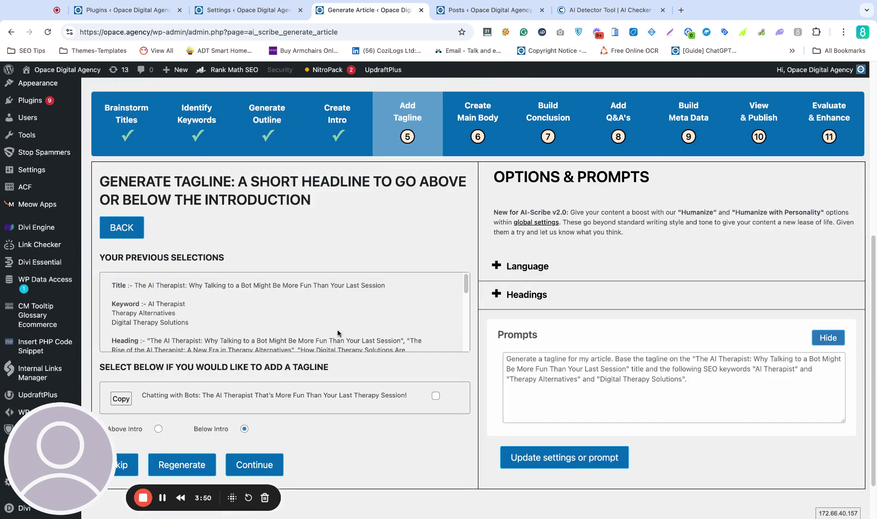
{"action": "scroll", "coordinate": [337, 330], "scroll_direction": "down", "scroll_amount": 1}
{"action": "left_click", "coordinate": [435, 396]}
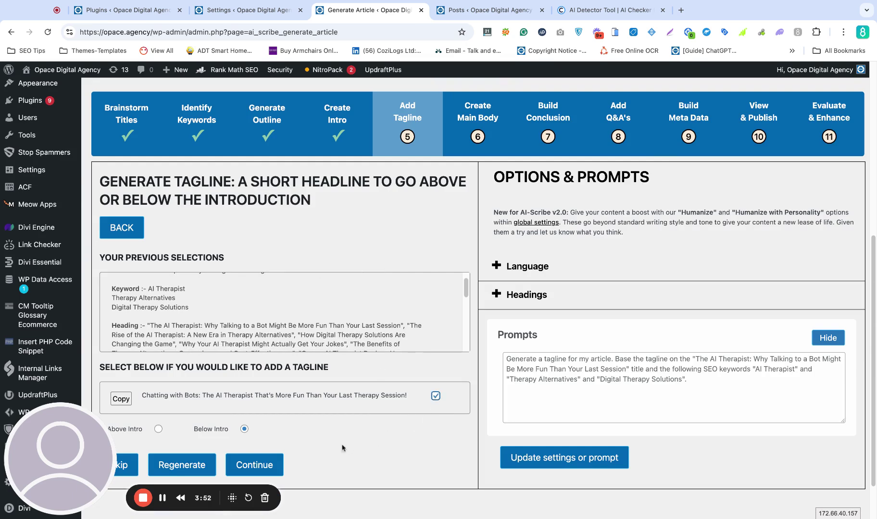
Continue past the tagline step so the AI begins writing the main body.
{"action": "left_click", "coordinate": [253, 465]}
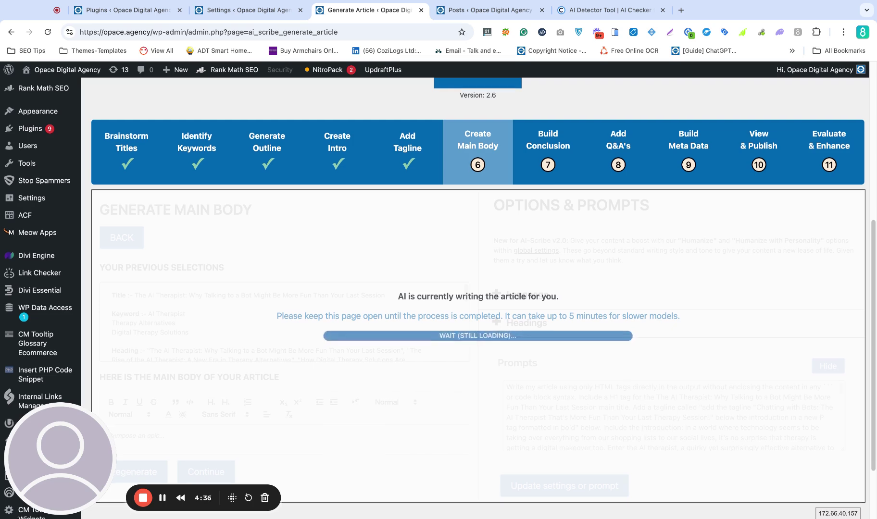
Scroll through the finished main body sections to review the generated article.
{"action": "scroll", "coordinate": [478, 298], "scroll_direction": "down", "scroll_amount": 1}
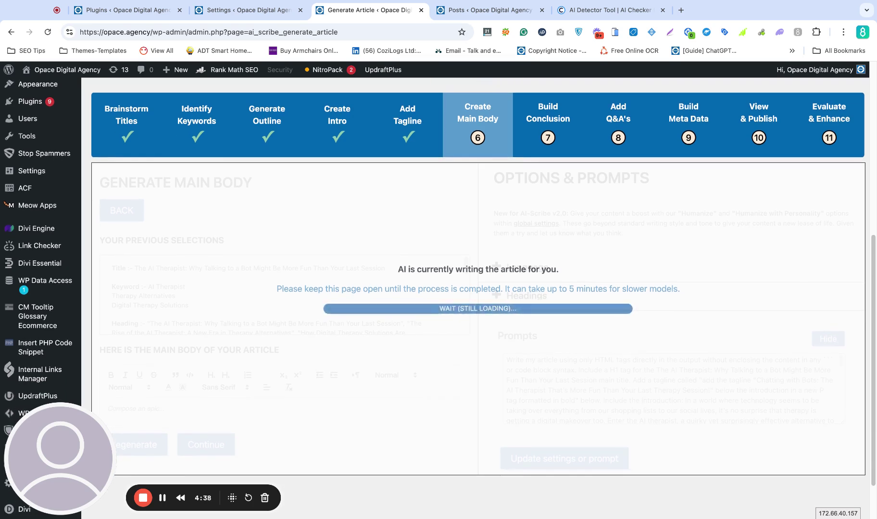
{"action": "scroll", "coordinate": [478, 298], "scroll_direction": "down", "scroll_amount": 3}
{"action": "scroll", "coordinate": [478, 298], "scroll_direction": "down", "scroll_amount": 7}
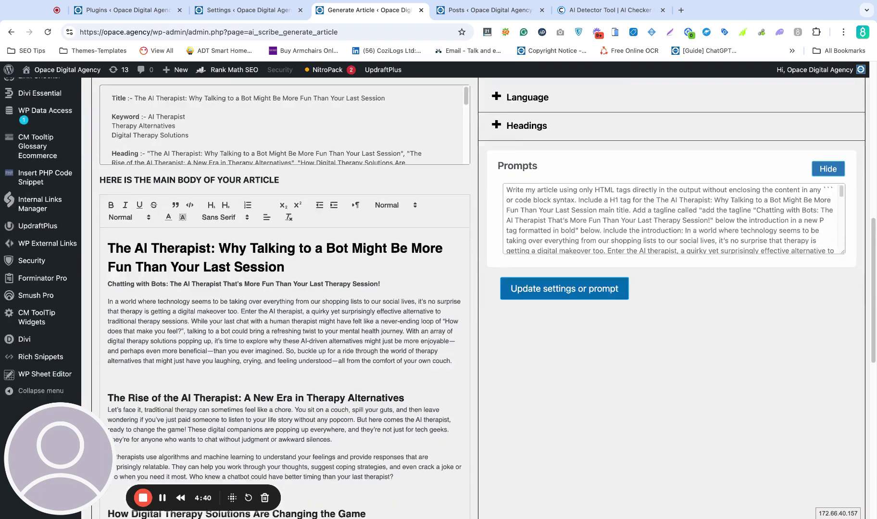
{"action": "scroll", "coordinate": [347, 307], "scroll_direction": "down", "scroll_amount": 4}
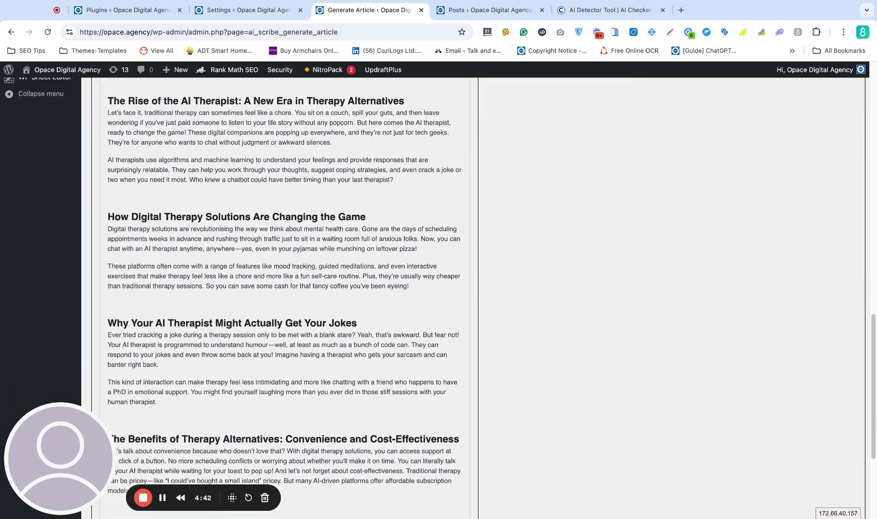
{"action": "scroll", "coordinate": [346, 307], "scroll_direction": "up", "scroll_amount": 7}
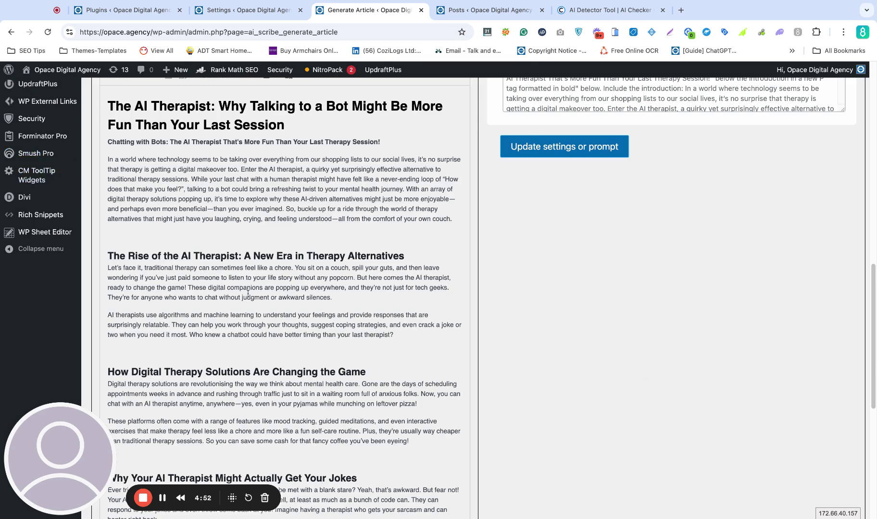
{"action": "scroll", "coordinate": [296, 243], "scroll_direction": "down", "scroll_amount": 3}
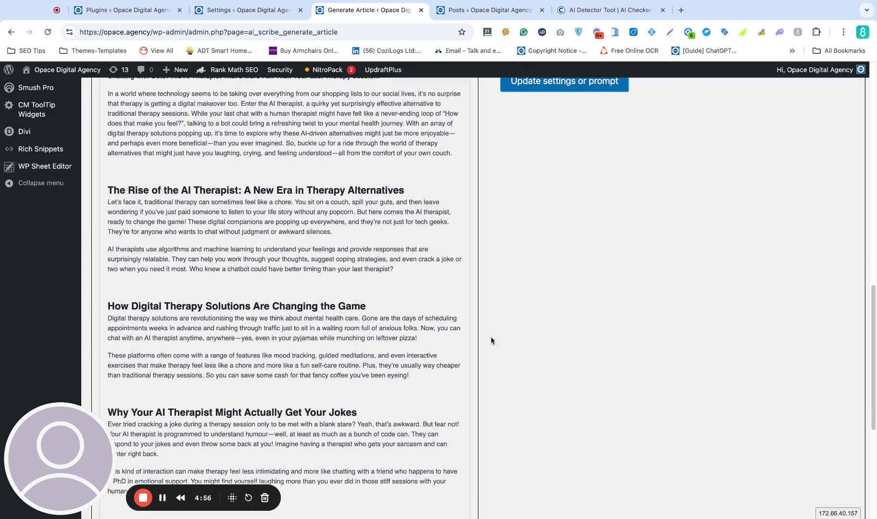
{"action": "scroll", "coordinate": [393, 303], "scroll_direction": "up", "scroll_amount": 4}
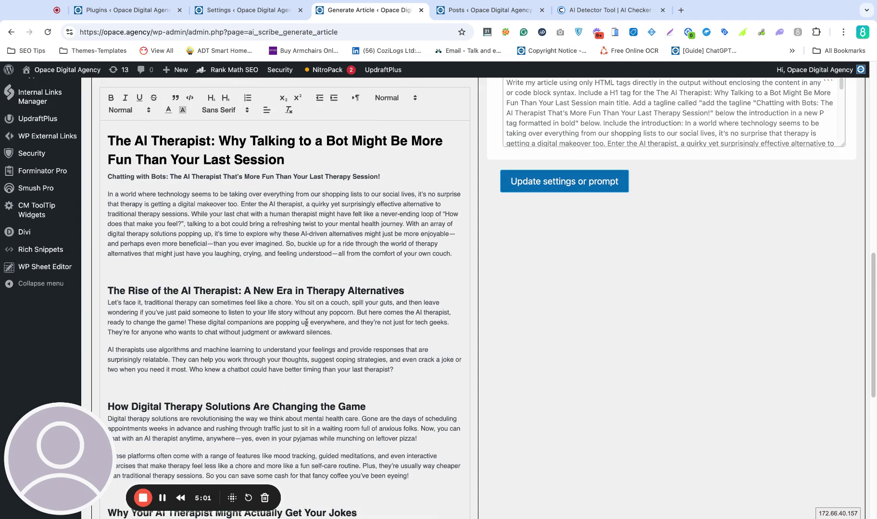
{"action": "scroll", "coordinate": [306, 322], "scroll_direction": "up", "scroll_amount": 7}
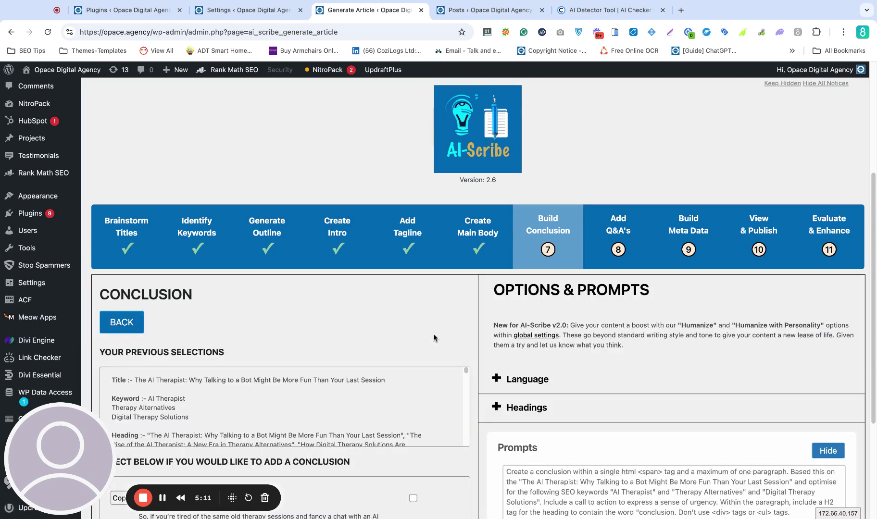
Accept the generated conclusion and have the Q&A section generated.
{"action": "scroll", "coordinate": [434, 338], "scroll_direction": "down", "scroll_amount": 4}
{"action": "left_click", "coordinate": [412, 330]}
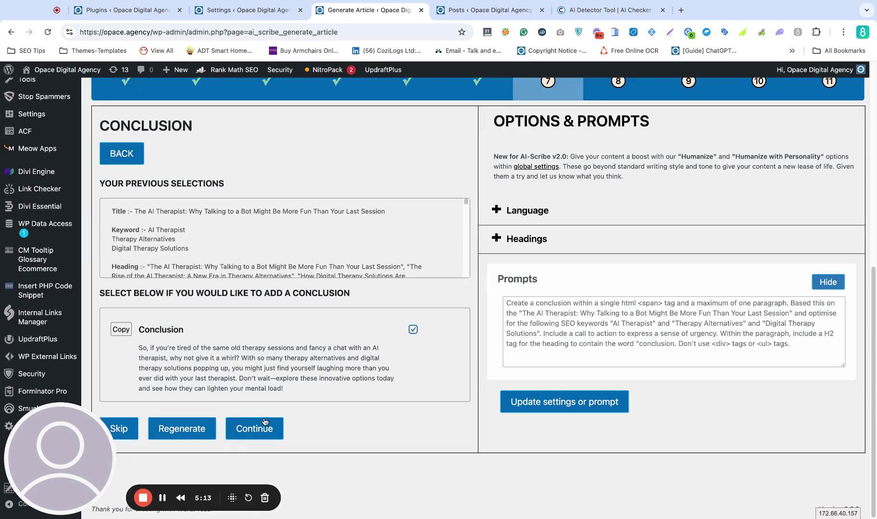
{"action": "left_click", "coordinate": [264, 428]}
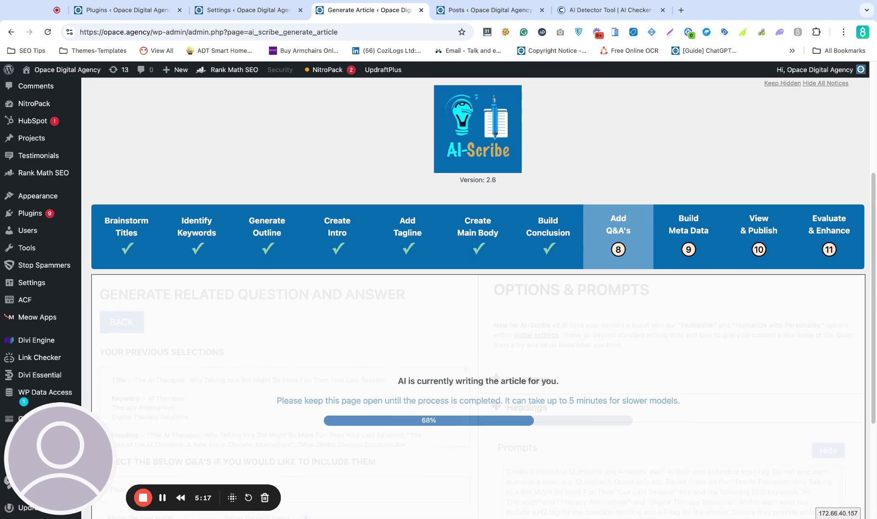
{"action": "scroll", "coordinate": [478, 298], "scroll_direction": "down", "scroll_amount": 2}
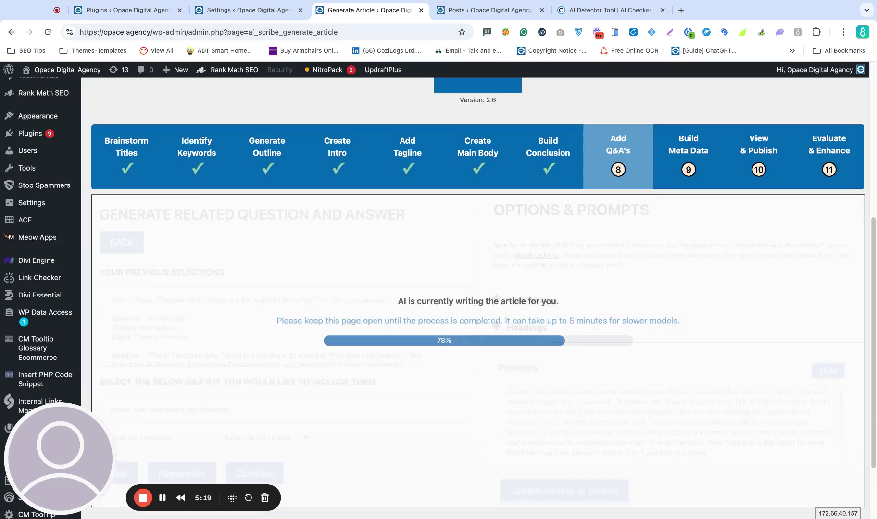
{"action": "scroll", "coordinate": [478, 298], "scroll_direction": "down", "scroll_amount": 1}
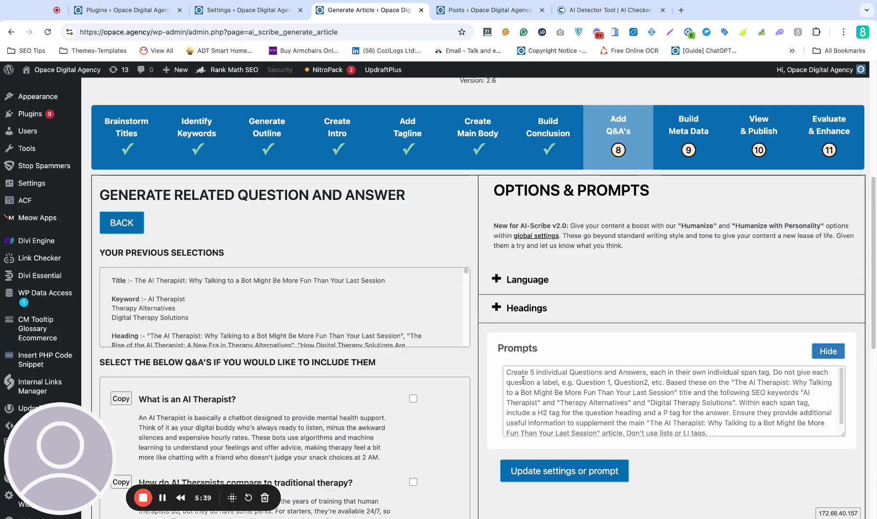
Include the first three Q&As: AI Therapist definition, traditional-therapy comparison and therapy alternatives.
{"action": "scroll", "coordinate": [523, 380], "scroll_direction": "down", "scroll_amount": 3}
{"action": "left_click", "coordinate": [413, 245]}
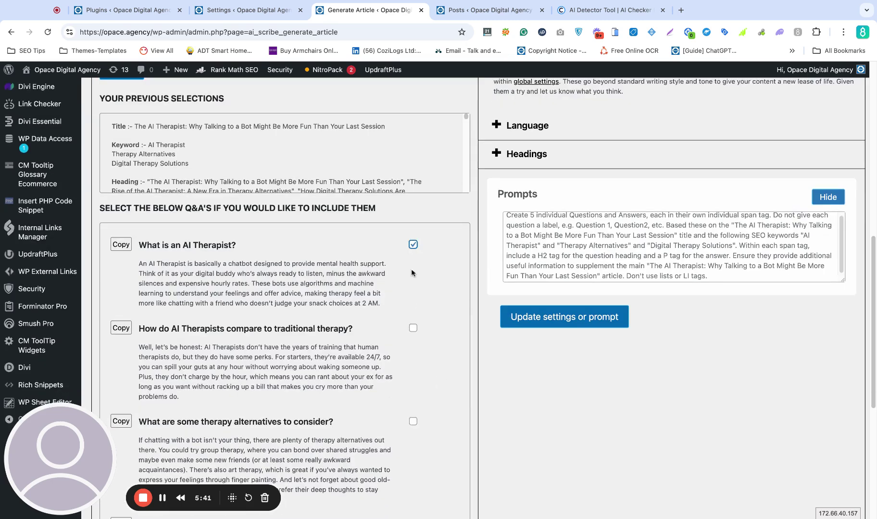
{"action": "left_click", "coordinate": [413, 328]}
{"action": "left_click", "coordinate": [414, 421]}
{"action": "scroll", "coordinate": [444, 405], "scroll_direction": "down", "scroll_amount": 6}
{"action": "left_click", "coordinate": [250, 462]}
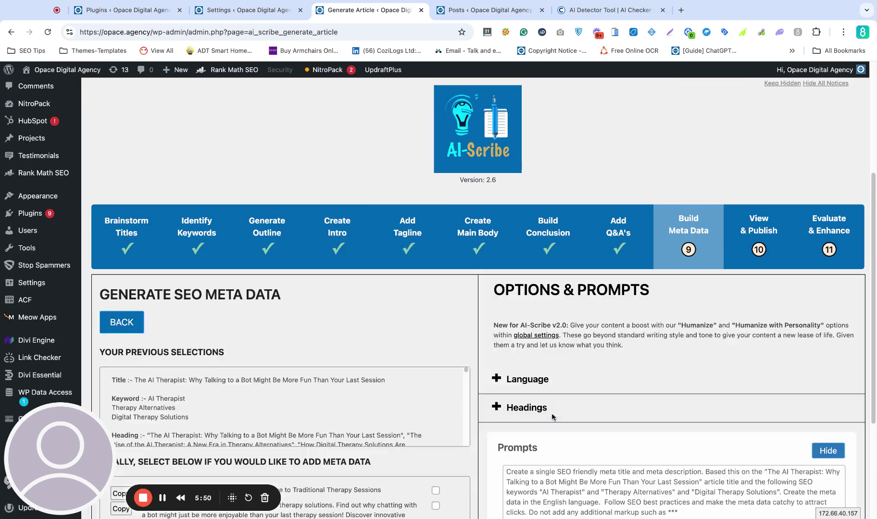
Accept both the generated SEO meta title and meta description.
{"action": "scroll", "coordinate": [553, 414], "scroll_direction": "down", "scroll_amount": 1}
{"action": "scroll", "coordinate": [454, 383], "scroll_direction": "down", "scroll_amount": 5}
{"action": "left_click", "coordinate": [436, 355]}
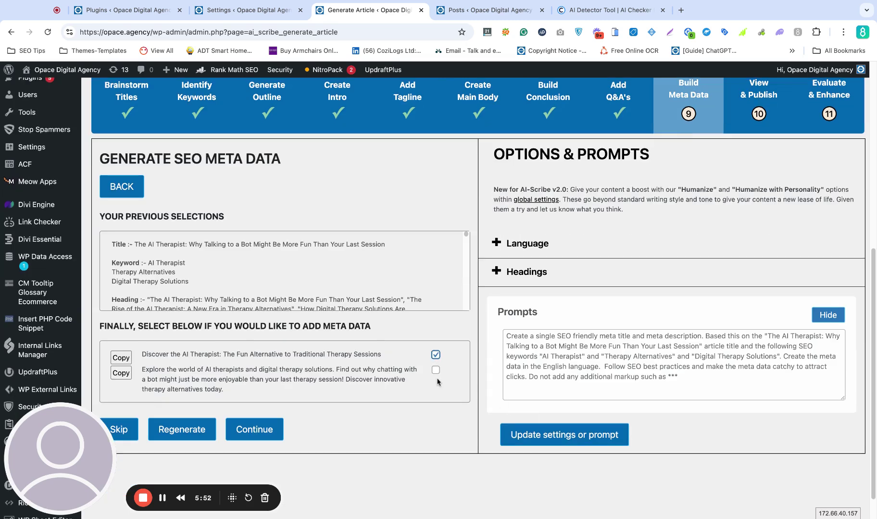
{"action": "left_click", "coordinate": [435, 371]}
Assemble the full article and scroll through its table of contents, conclusion and three Q&As.
{"action": "left_click", "coordinate": [255, 430]}
{"action": "scroll", "coordinate": [416, 377], "scroll_direction": "down", "scroll_amount": 5}
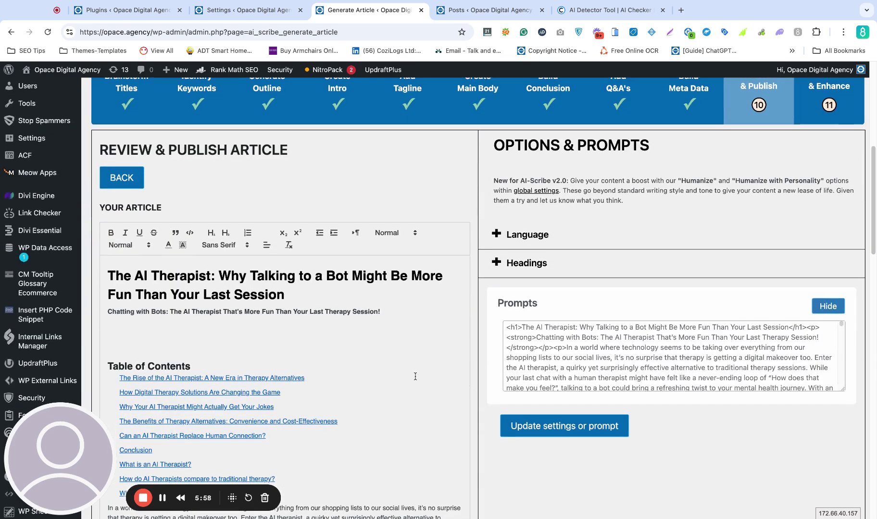
{"action": "scroll", "coordinate": [301, 303], "scroll_direction": "down", "scroll_amount": 4}
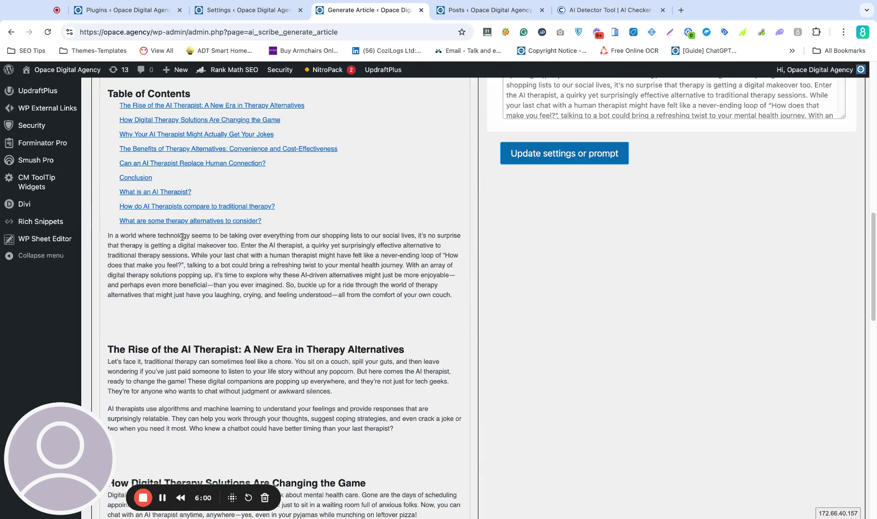
{"action": "scroll", "coordinate": [322, 441], "scroll_direction": "down", "scroll_amount": 4}
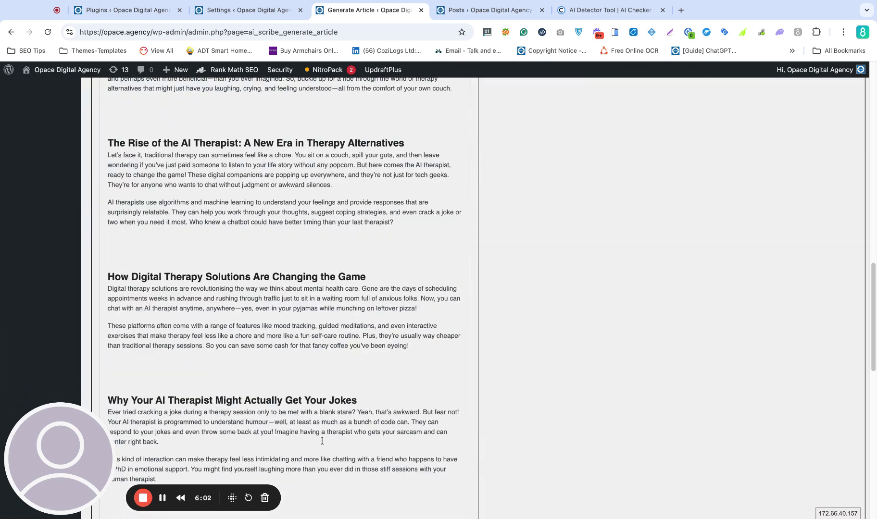
{"action": "scroll", "coordinate": [322, 439], "scroll_direction": "down", "scroll_amount": 4}
{"action": "scroll", "coordinate": [322, 439], "scroll_direction": "up", "scroll_amount": 12}
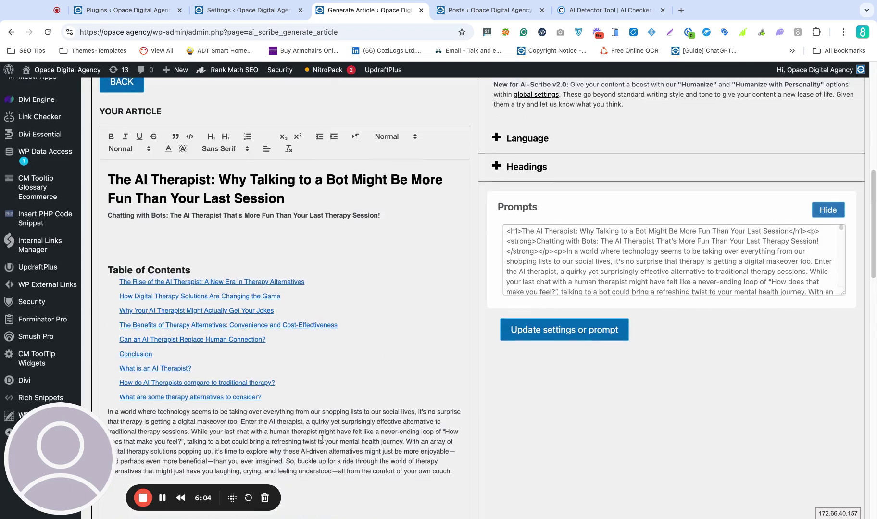
{"action": "scroll", "coordinate": [322, 439], "scroll_direction": "down", "scroll_amount": 3}
{"action": "scroll", "coordinate": [322, 440], "scroll_direction": "down", "scroll_amount": 20}
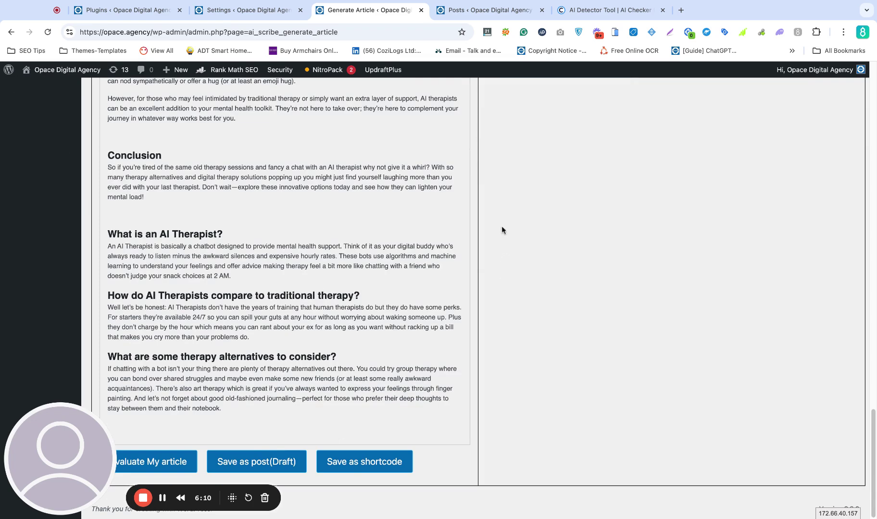
Reload All Posts and open the AI Therapist draft in the post editor.
{"action": "left_click", "coordinate": [451, 16]}
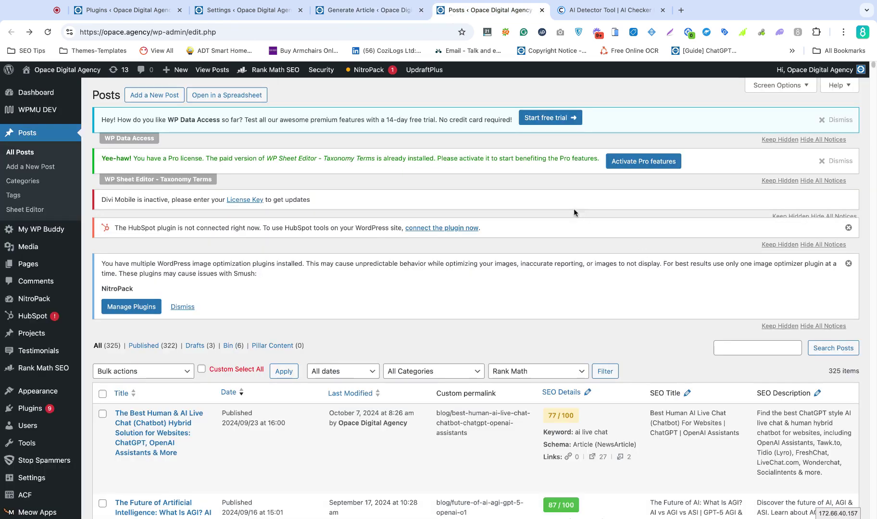
{"action": "key", "text": "super+r"}
{"action": "scroll", "coordinate": [125, 259], "scroll_direction": "down", "scroll_amount": 4}
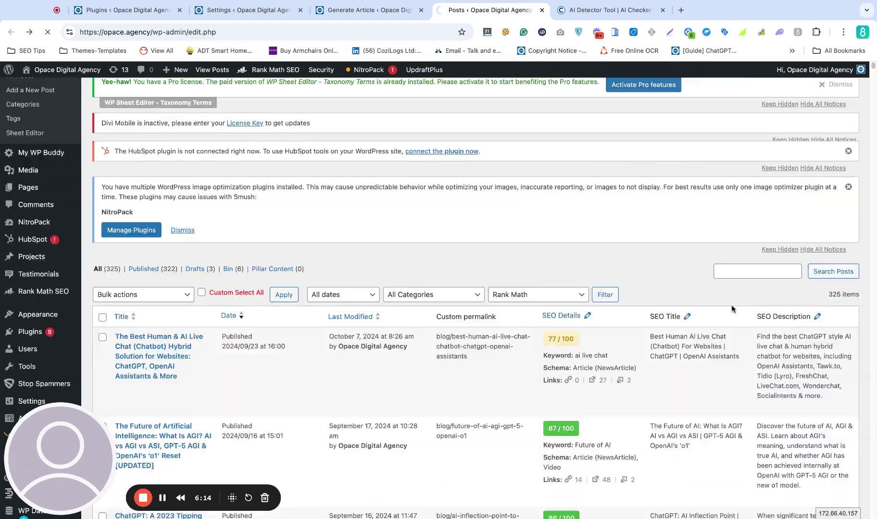
{"action": "mouse_move", "coordinate": [124, 261]}
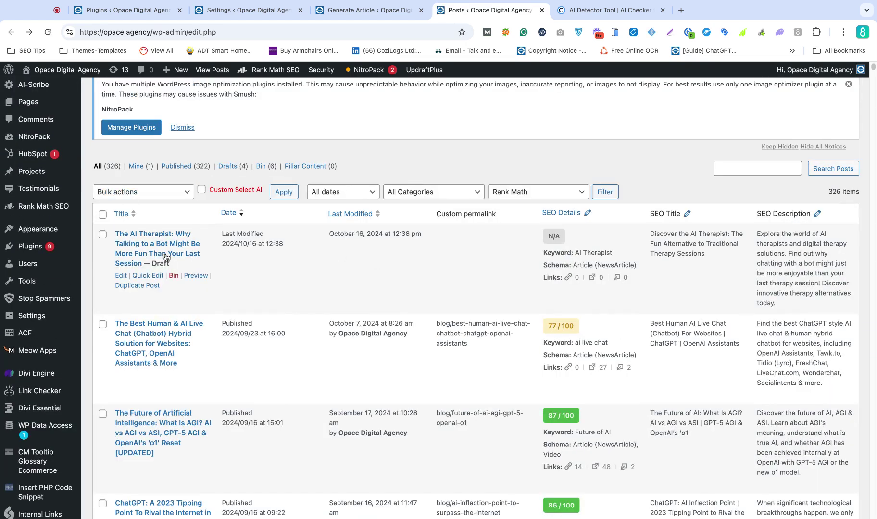
{"action": "left_click", "coordinate": [122, 277]}
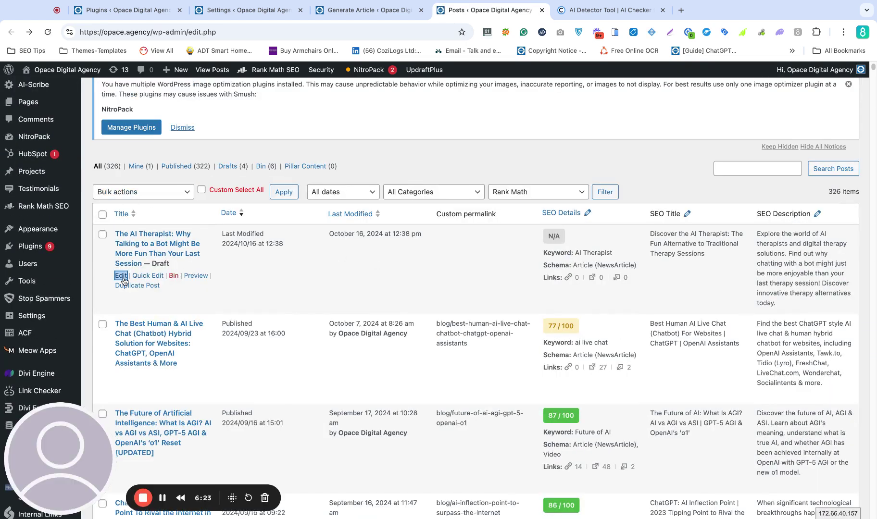
{"action": "left_click", "coordinate": [588, 15]}
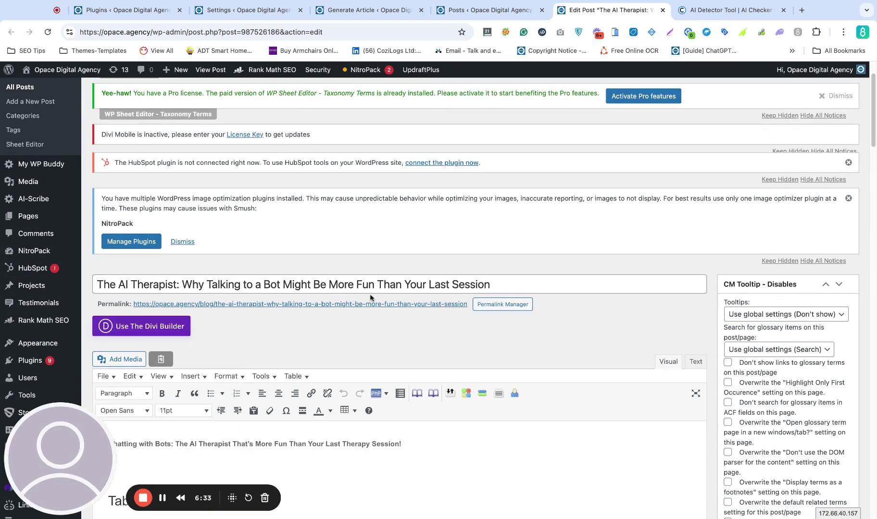
{"action": "scroll", "coordinate": [340, 309], "scroll_direction": "down", "scroll_amount": 3}
{"action": "scroll", "coordinate": [340, 310], "scroll_direction": "down", "scroll_amount": 2}
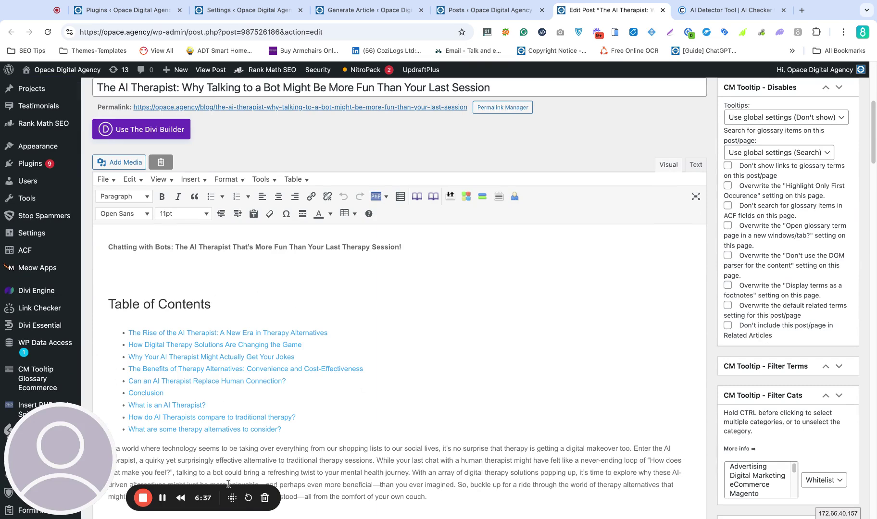
{"action": "scroll", "coordinate": [309, 338], "scroll_direction": "down", "scroll_amount": 1}
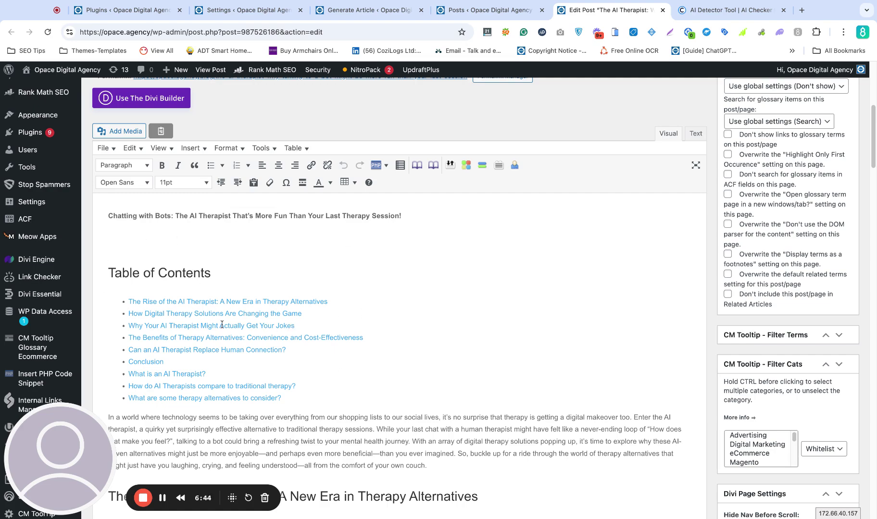
{"action": "scroll", "coordinate": [313, 308], "scroll_direction": "down", "scroll_amount": 3}
{"action": "scroll", "coordinate": [313, 308], "scroll_direction": "down", "scroll_amount": 2}
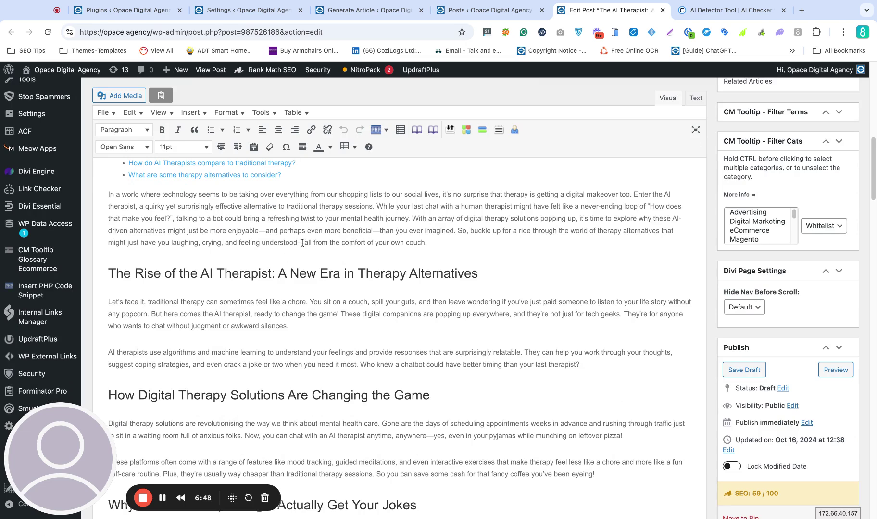
{"action": "left_click_drag", "start_coordinate": [331, 231], "coordinate": [259, 231]}
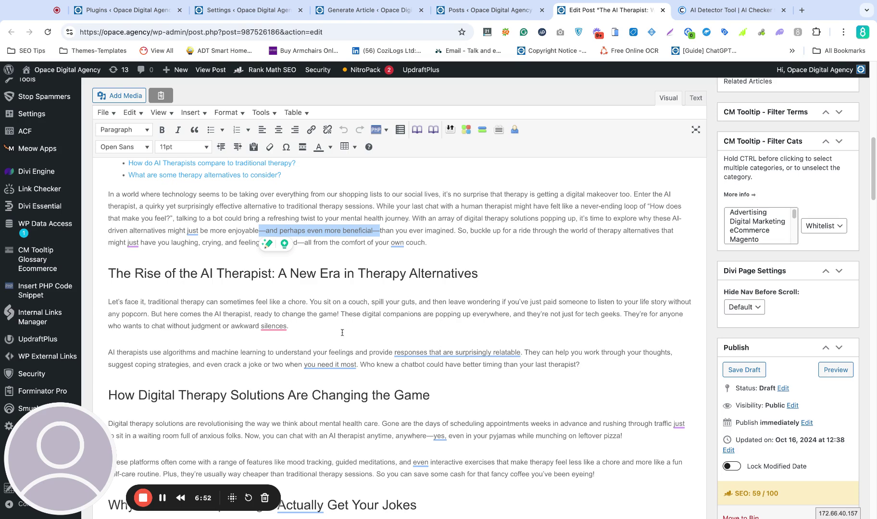
{"action": "scroll", "coordinate": [520, 308], "scroll_direction": "down", "scroll_amount": 1}
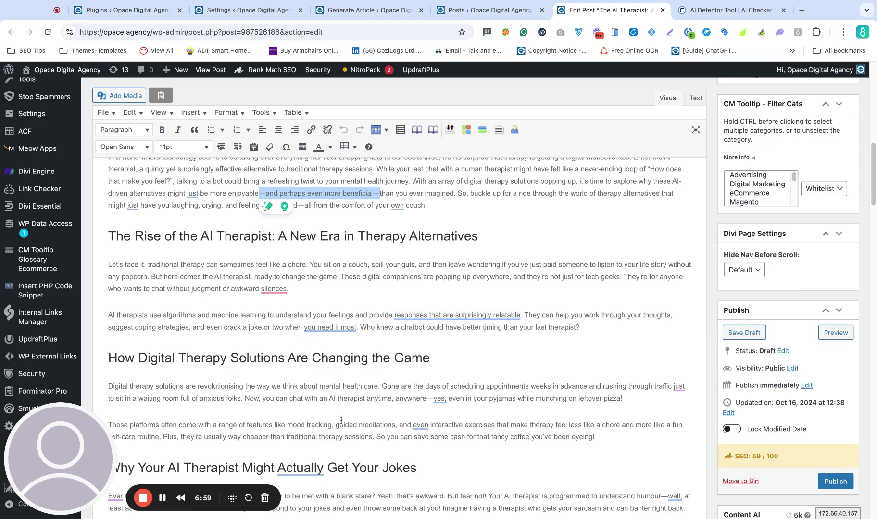
{"action": "scroll", "coordinate": [558, 375], "scroll_direction": "down", "scroll_amount": 1}
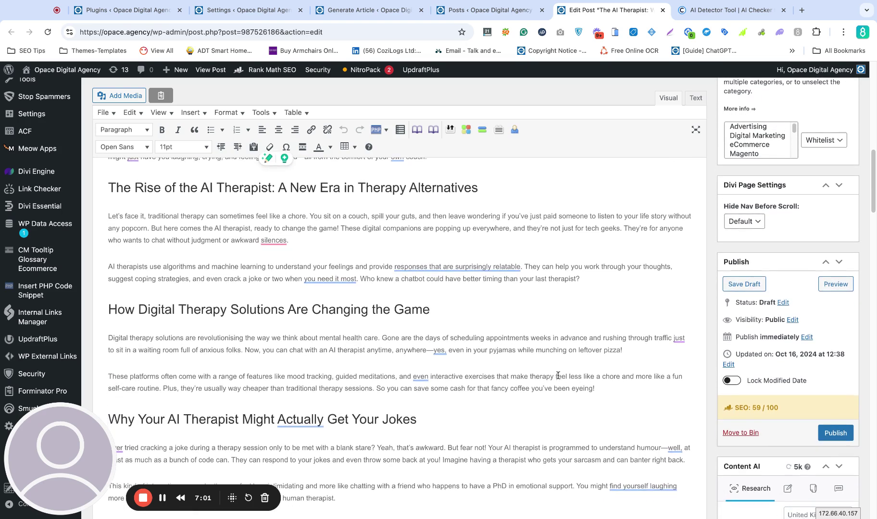
{"action": "scroll", "coordinate": [558, 375], "scroll_direction": "down", "scroll_amount": 1}
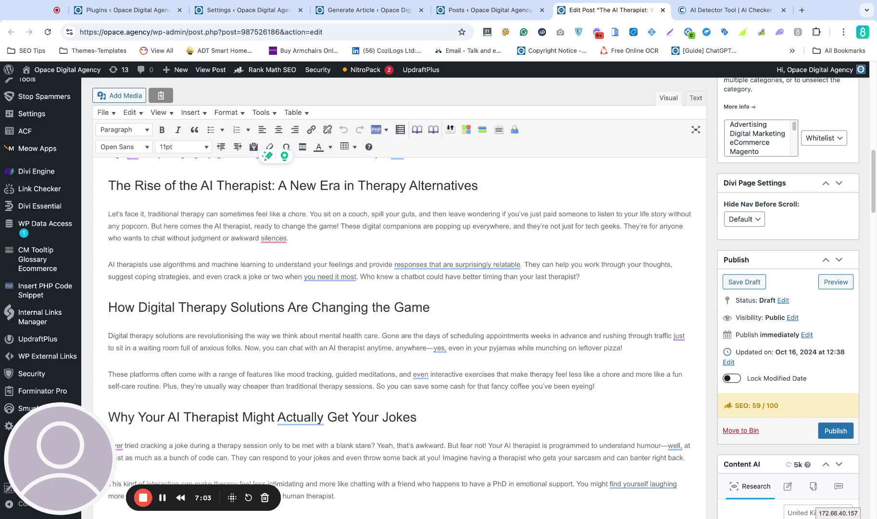
{"action": "scroll", "coordinate": [558, 375], "scroll_direction": "down", "scroll_amount": 2}
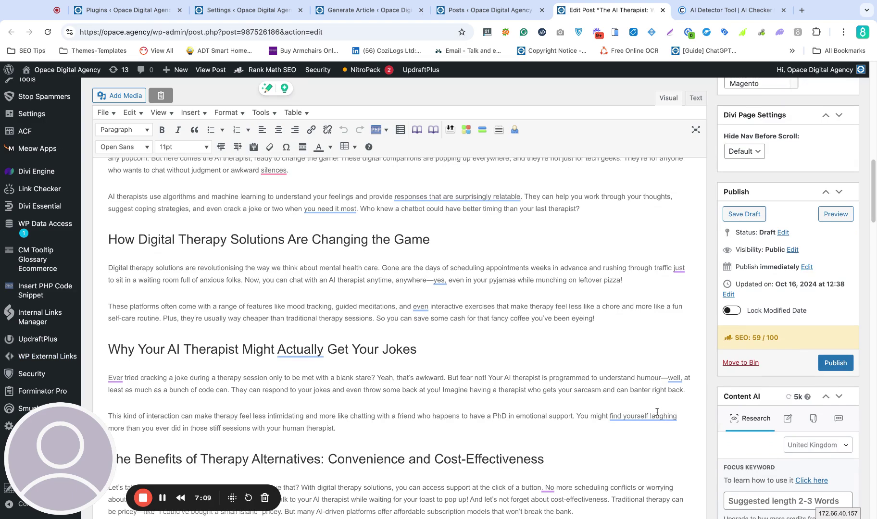
{"action": "scroll", "coordinate": [626, 365], "scroll_direction": "down", "scroll_amount": 2}
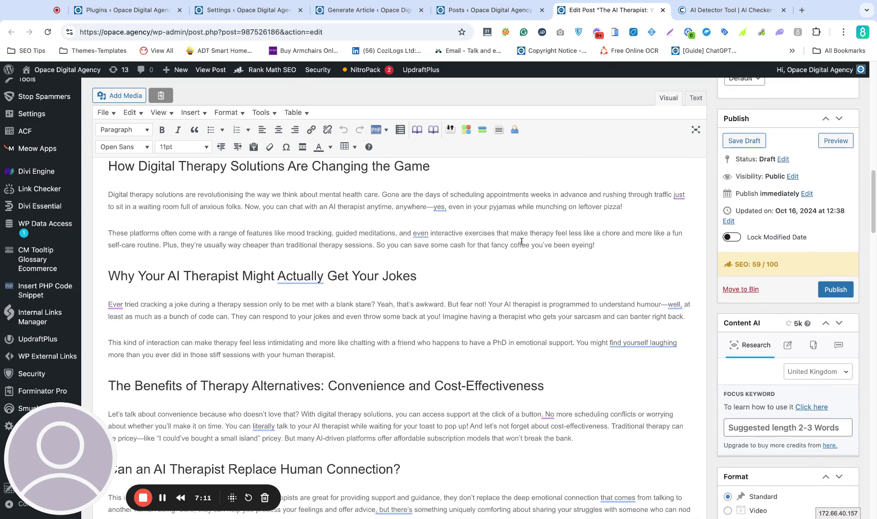
{"action": "scroll", "coordinate": [521, 242], "scroll_direction": "down", "scroll_amount": 4}
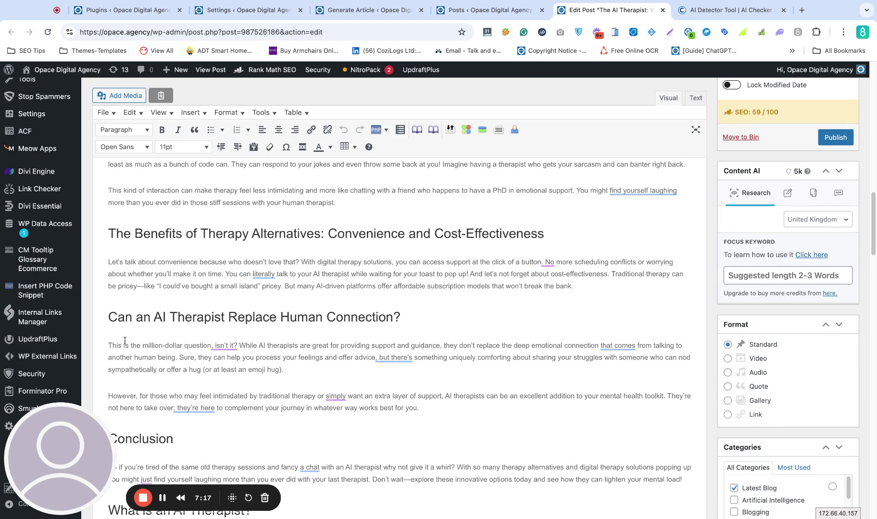
{"action": "left_click_drag", "start_coordinate": [105, 345], "coordinate": [196, 345]}
{"action": "left_click", "coordinate": [137, 356]}
{"action": "scroll", "coordinate": [203, 369], "scroll_direction": "down", "scroll_amount": 7}
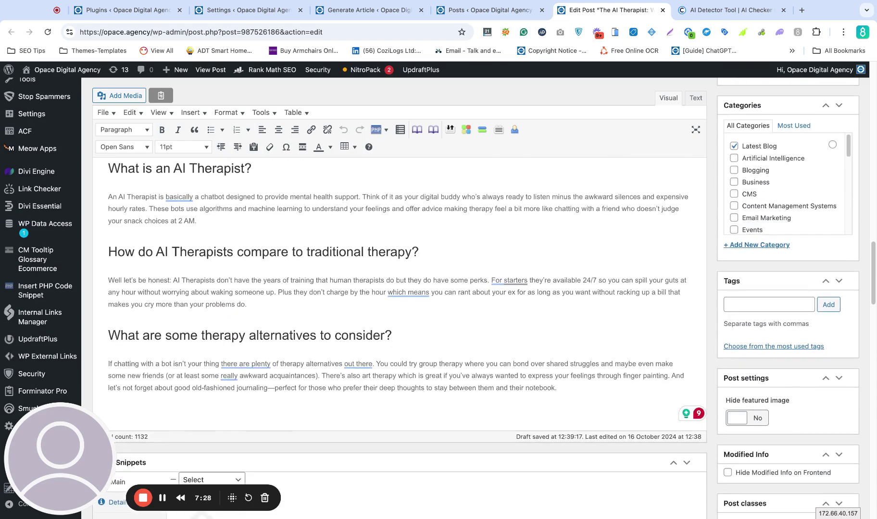
{"action": "scroll", "coordinate": [202, 369], "scroll_direction": "up", "scroll_amount": 20}
{"action": "scroll", "coordinate": [399, 299], "scroll_direction": "up", "scroll_amount": 3}
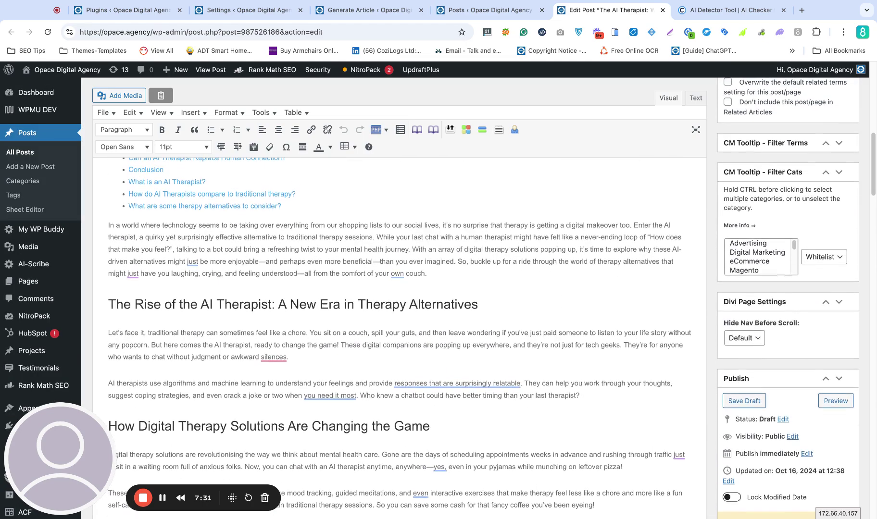
{"action": "scroll", "coordinate": [399, 298], "scroll_direction": "down", "scroll_amount": 1}
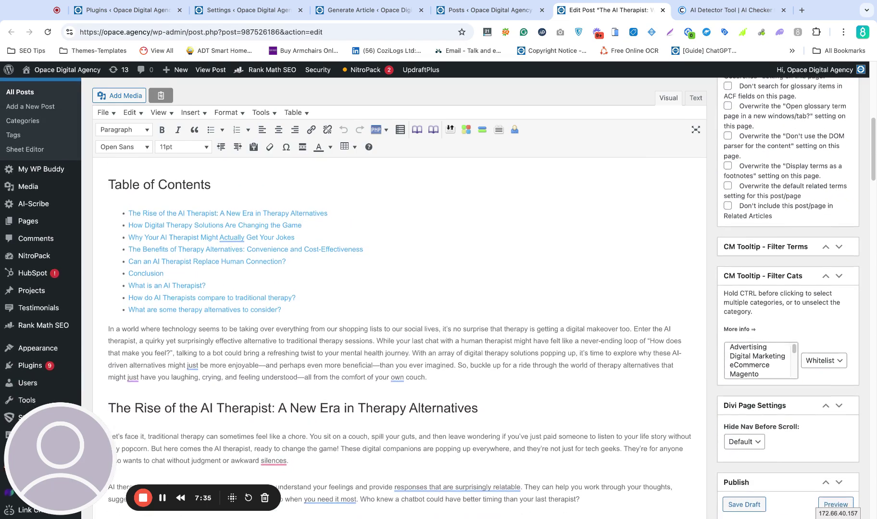
{"action": "scroll", "coordinate": [399, 298], "scroll_direction": "down", "scroll_amount": 3}
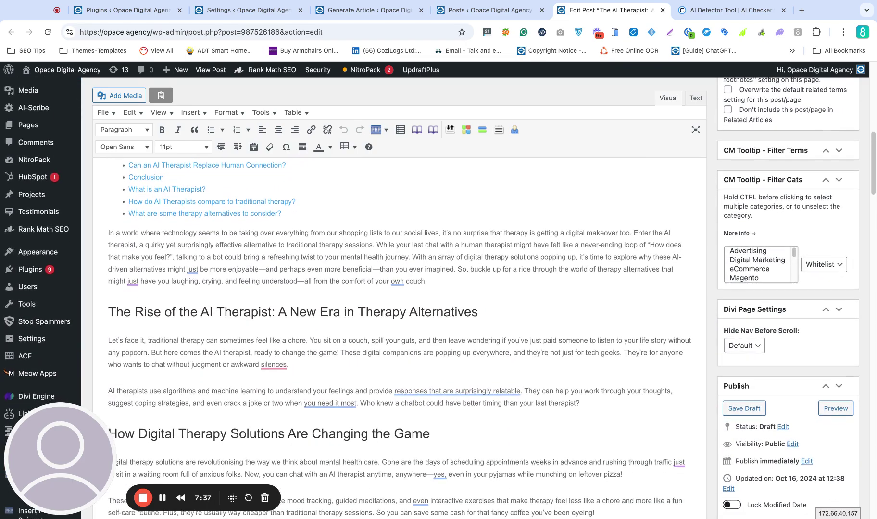
{"action": "scroll", "coordinate": [399, 298], "scroll_direction": "down", "scroll_amount": 1}
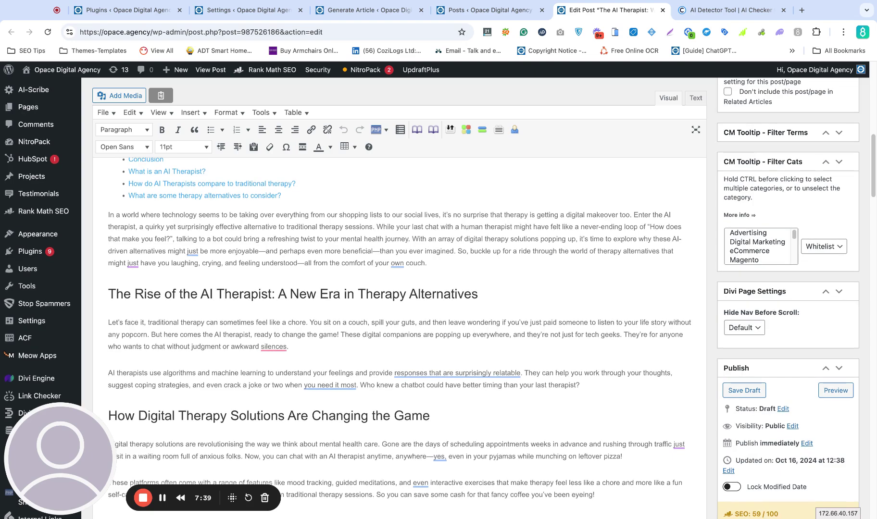
{"action": "left_click_drag", "start_coordinate": [107, 324], "coordinate": [147, 325]}
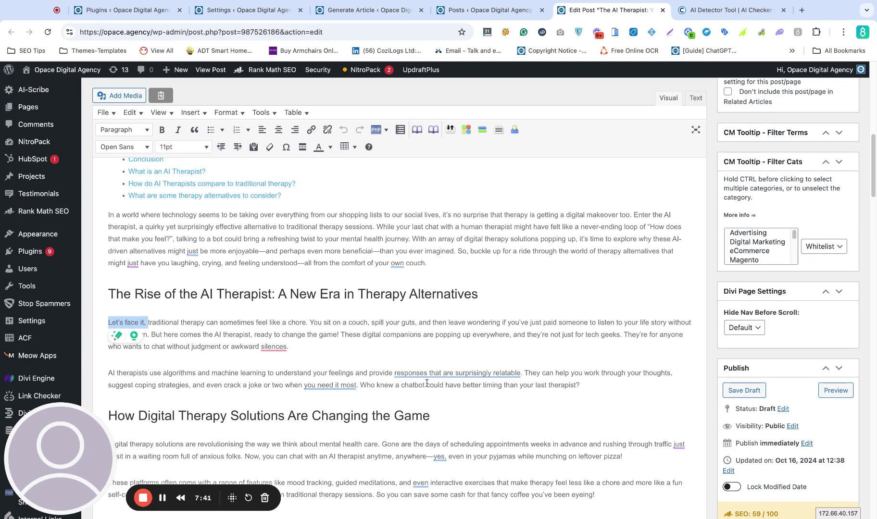
{"action": "scroll", "coordinate": [428, 383], "scroll_direction": "down", "scroll_amount": 3}
{"action": "scroll", "coordinate": [429, 382], "scroll_direction": "down", "scroll_amount": 4}
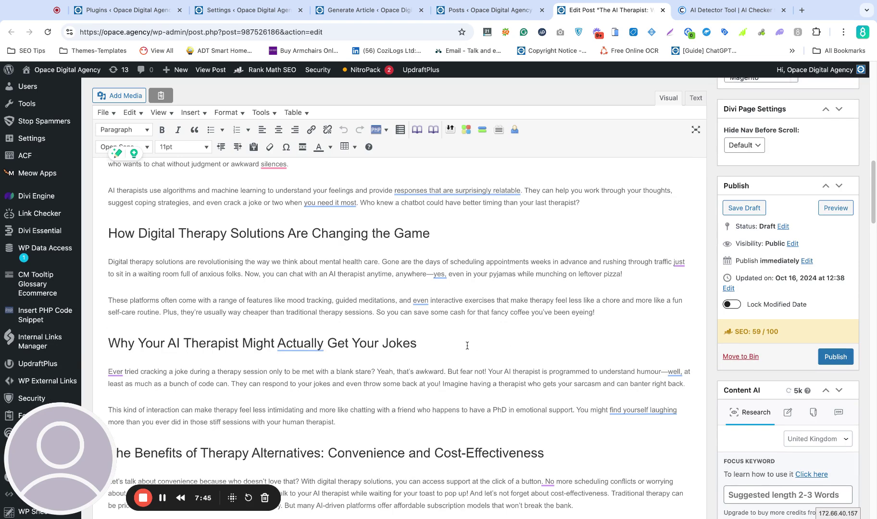
{"action": "scroll", "coordinate": [570, 337], "scroll_direction": "down", "scroll_amount": 3}
{"action": "scroll", "coordinate": [570, 336], "scroll_direction": "down", "scroll_amount": 2}
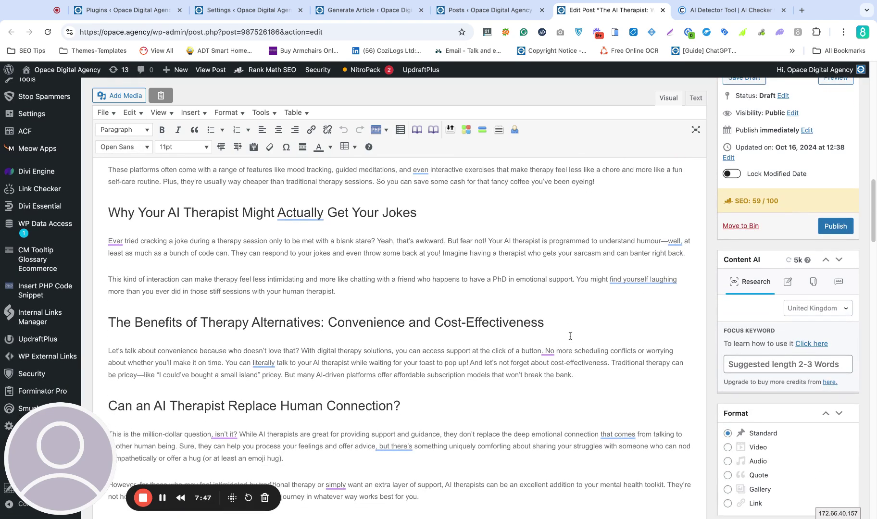
{"action": "scroll", "coordinate": [430, 382], "scroll_direction": "down", "scroll_amount": 5}
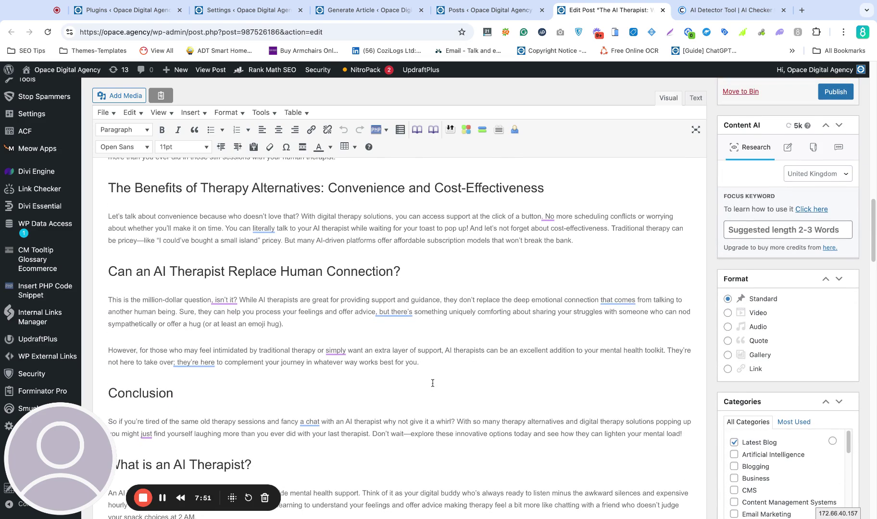
{"action": "scroll", "coordinate": [433, 384], "scroll_direction": "down", "scroll_amount": 1}
{"action": "scroll", "coordinate": [433, 383], "scroll_direction": "down", "scroll_amount": 1}
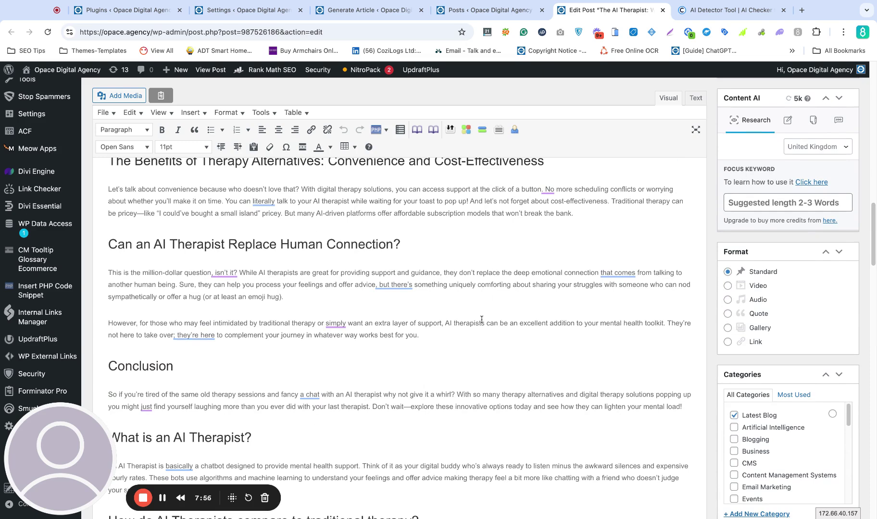
{"action": "scroll", "coordinate": [481, 321], "scroll_direction": "down", "scroll_amount": 1}
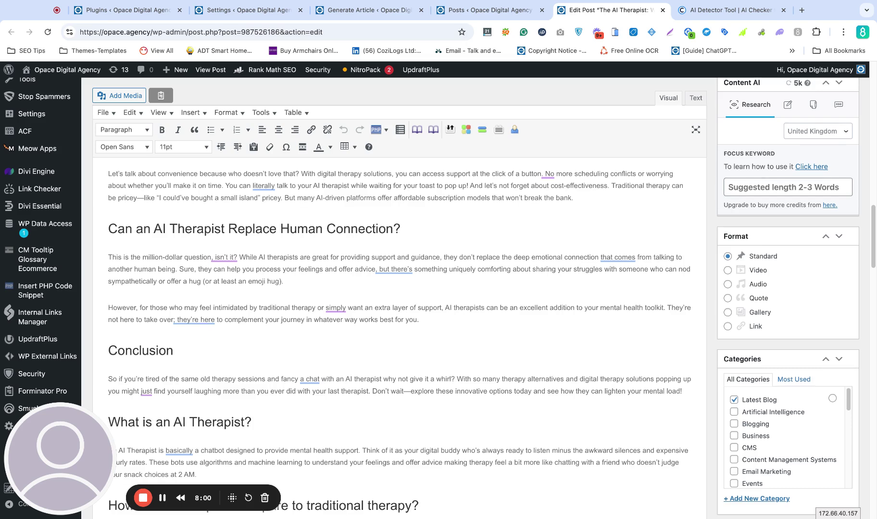
{"action": "scroll", "coordinate": [484, 300], "scroll_direction": "down", "scroll_amount": 1}
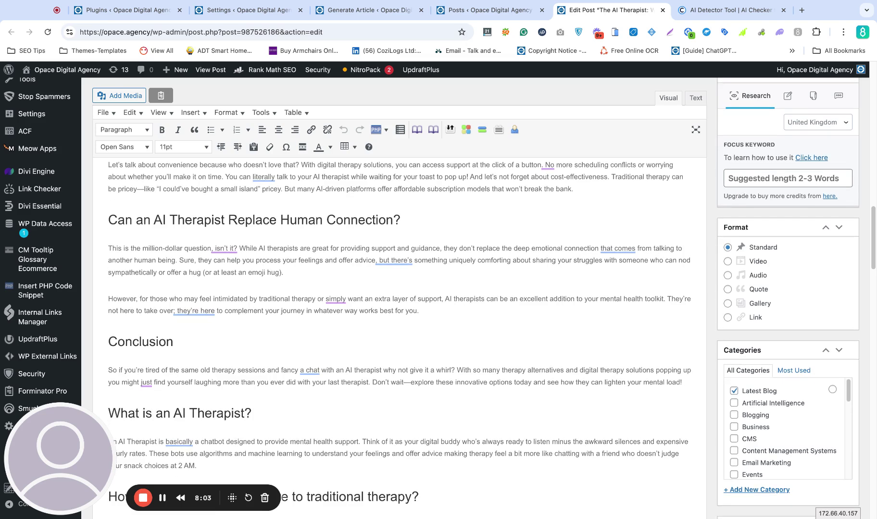
{"action": "scroll", "coordinate": [481, 298], "scroll_direction": "down", "scroll_amount": 5}
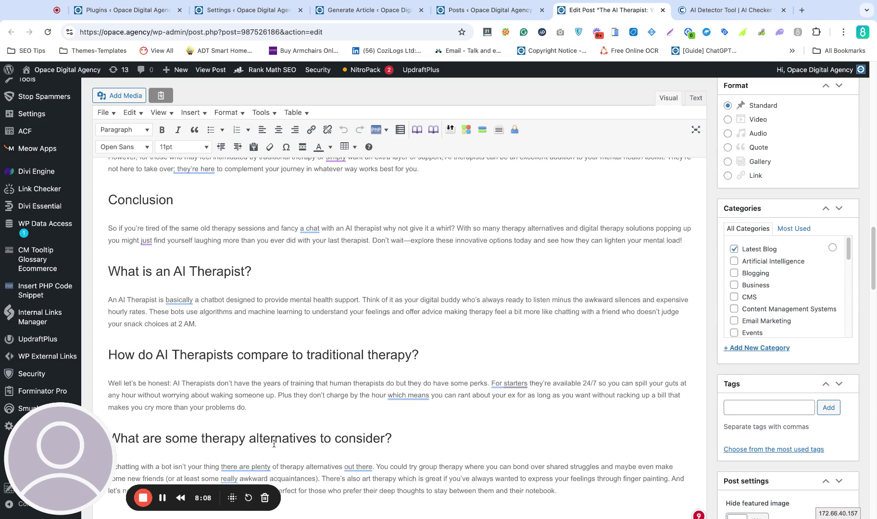
{"action": "scroll", "coordinate": [274, 444], "scroll_direction": "down", "scroll_amount": 3}
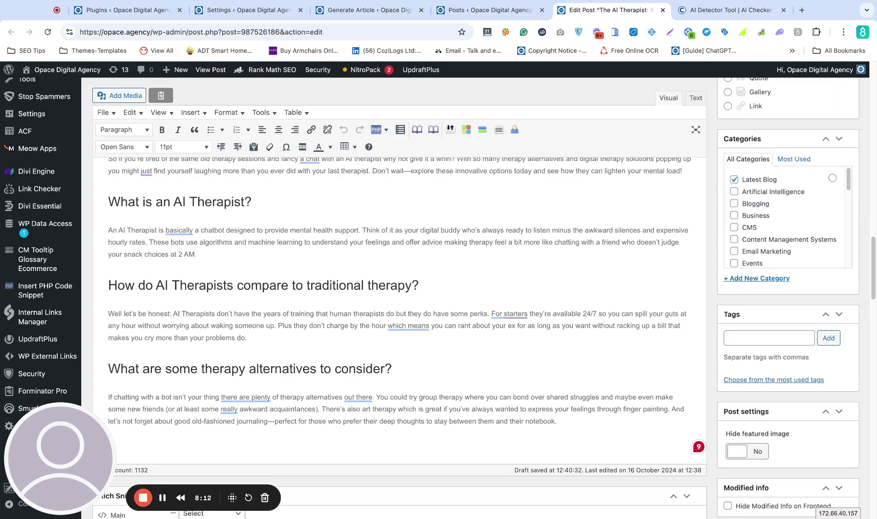